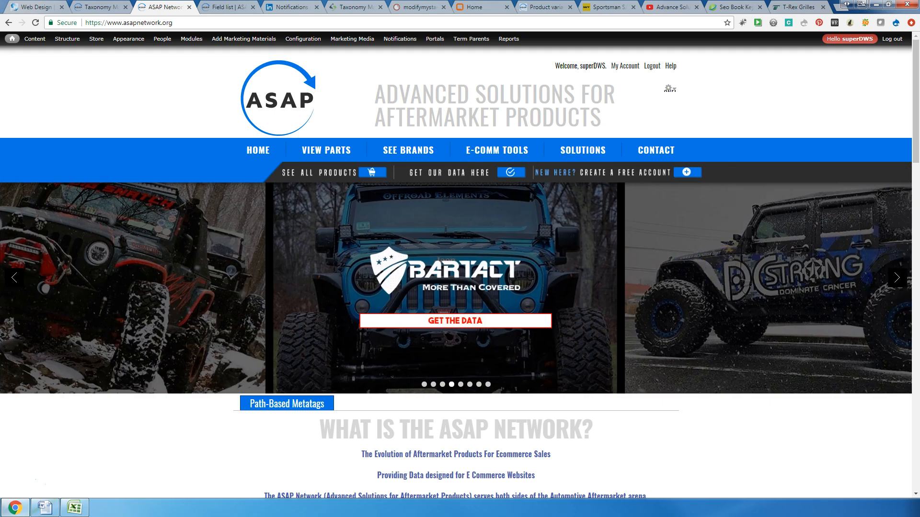
Switch to the HH Product Data Sheet workbook in Excel and examine the Part Description and ADDITIONAL INFO entries.
{"action": "key", "text": "alt+Tab"}
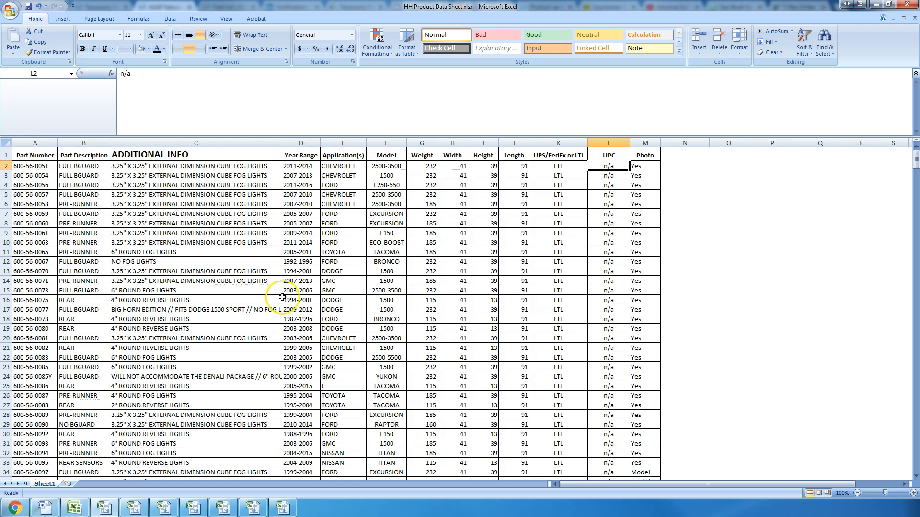
{"action": "left_click", "coordinate": [84, 225]}
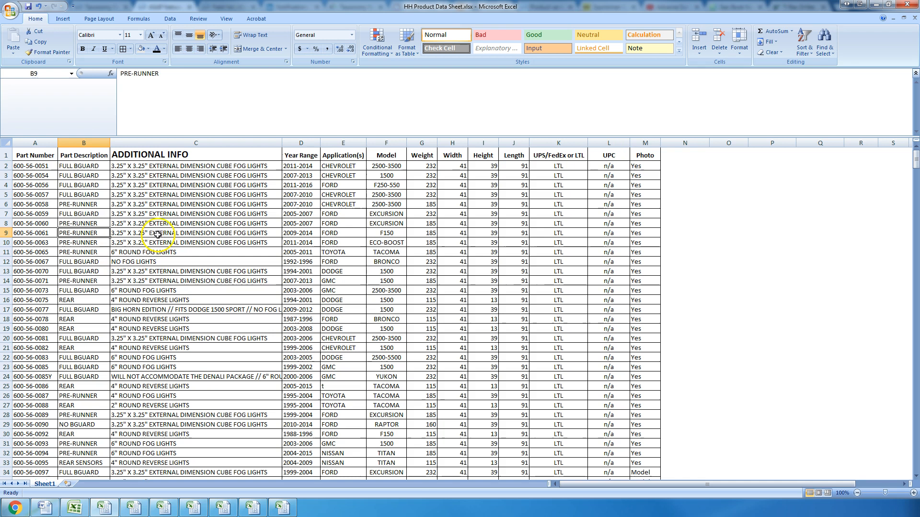
{"action": "left_click", "coordinate": [171, 225]}
{"action": "left_click", "coordinate": [186, 205]}
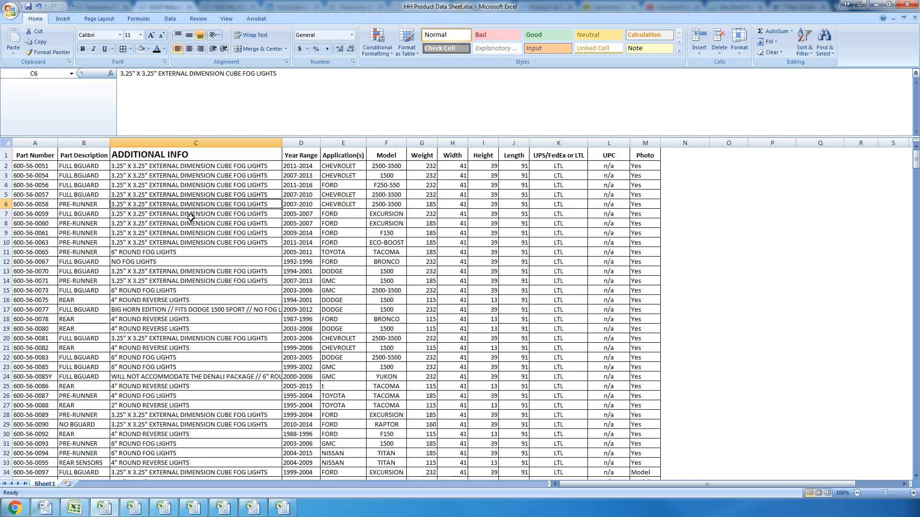
{"action": "left_click", "coordinate": [77, 205]}
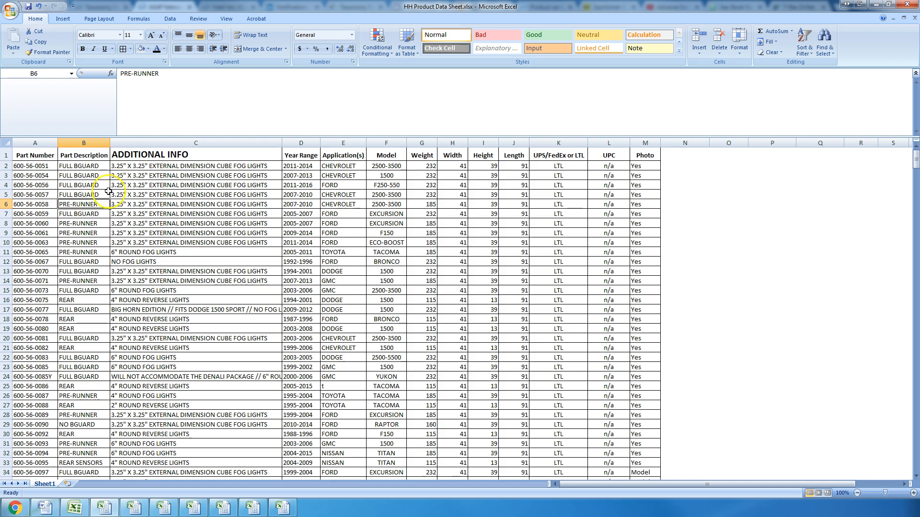
Insert two empty columns between the Part Description and ADDITIONAL INFO columns.
{"action": "left_click", "coordinate": [128, 141]}
{"action": "left_click", "coordinate": [128, 141]}
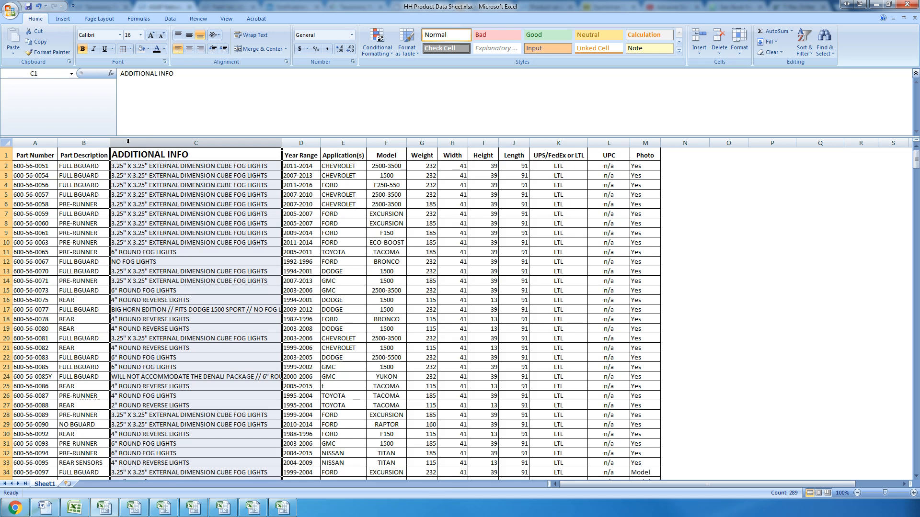
{"action": "left_click", "coordinate": [80, 155]}
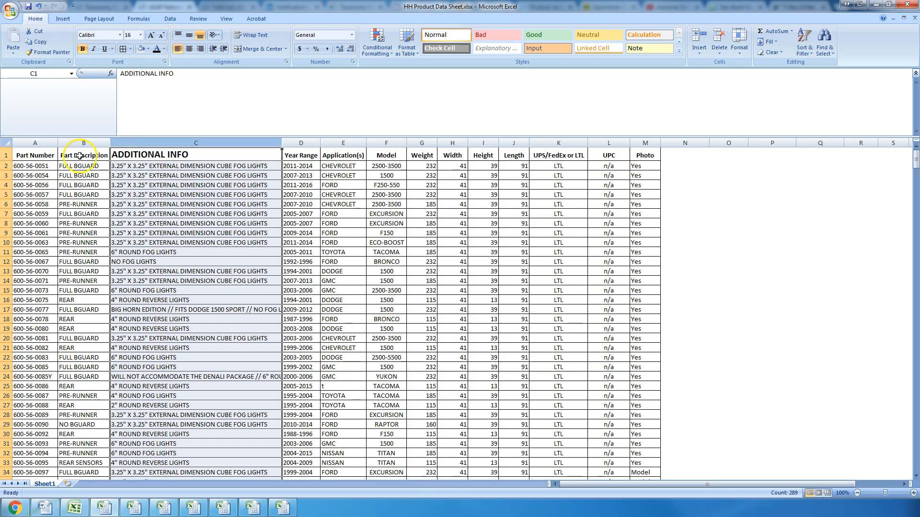
{"action": "right_click", "coordinate": [126, 144]}
{"action": "left_click", "coordinate": [147, 193]}
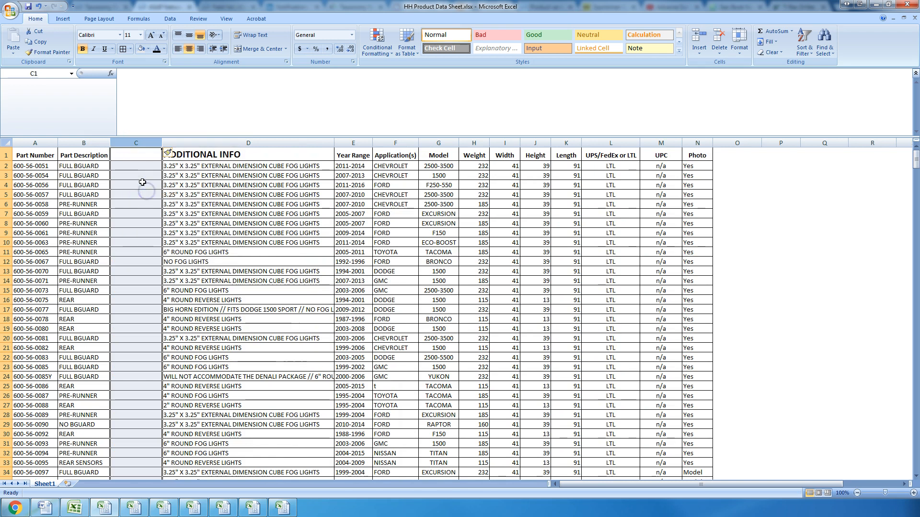
{"action": "left_click", "coordinate": [191, 142]}
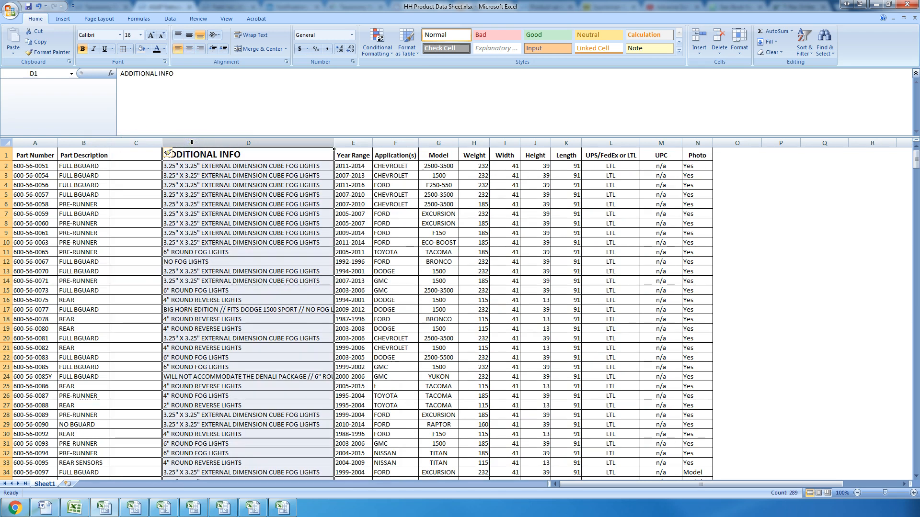
{"action": "right_click", "coordinate": [191, 142]}
{"action": "left_click", "coordinate": [214, 197]}
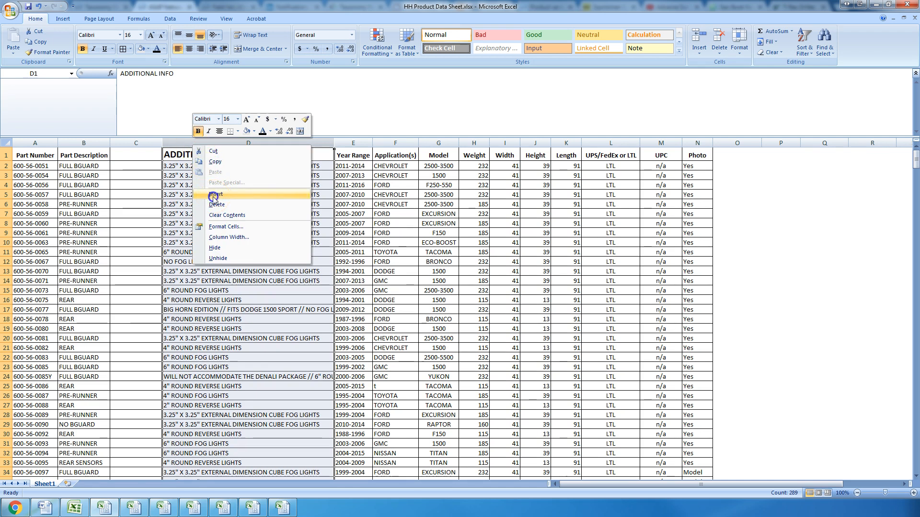
{"action": "left_click", "coordinate": [214, 196]}
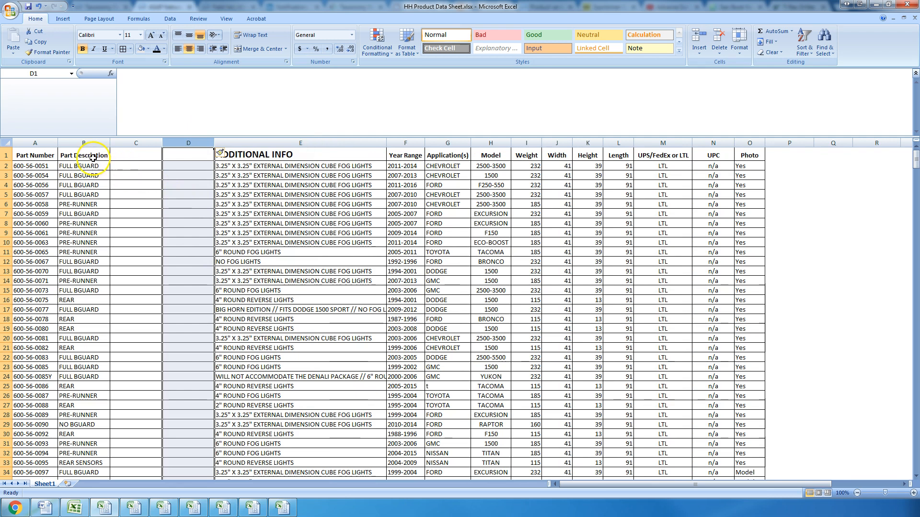
{"action": "left_click_drag", "start_coordinate": [27, 155], "coordinate": [693, 159]}
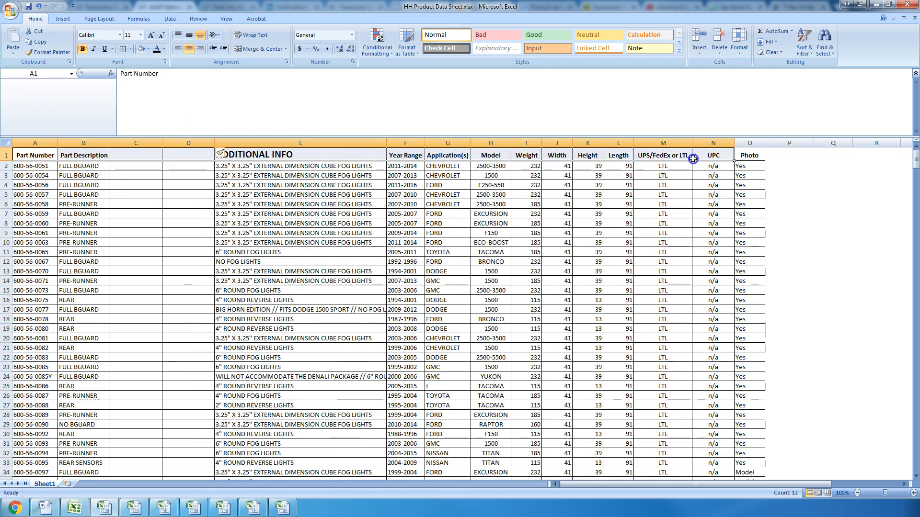
Enter the formula =PROPER(B2) in cell C2 to convert the first part description to proper case.
{"action": "left_click", "coordinate": [129, 166]}
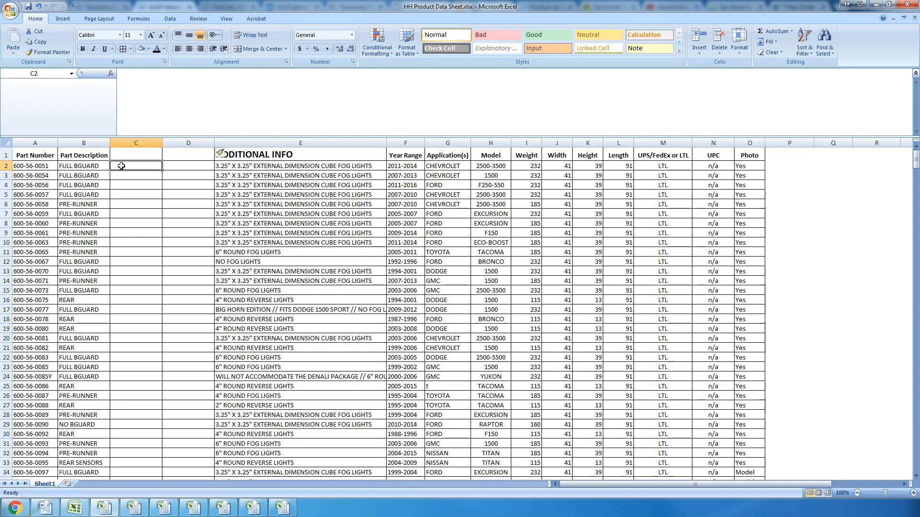
{"action": "type", "text": "="}
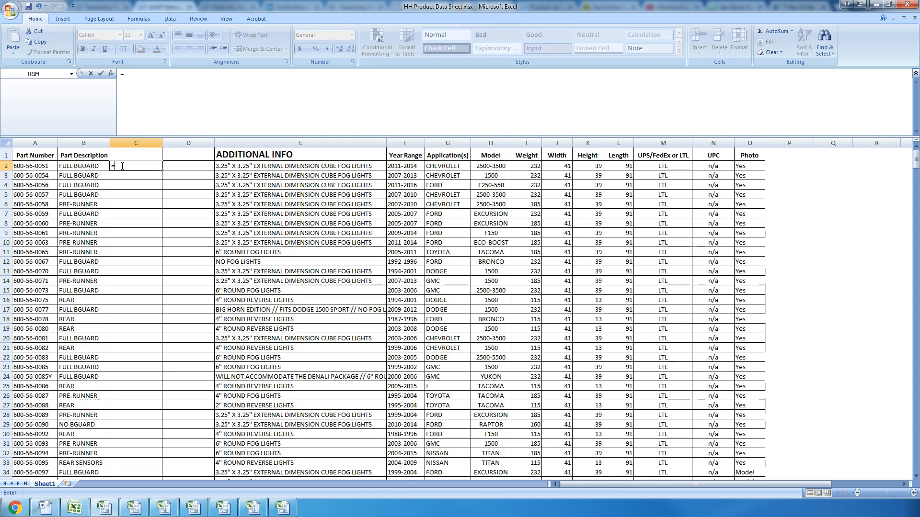
{"action": "type", "text": "pro"}
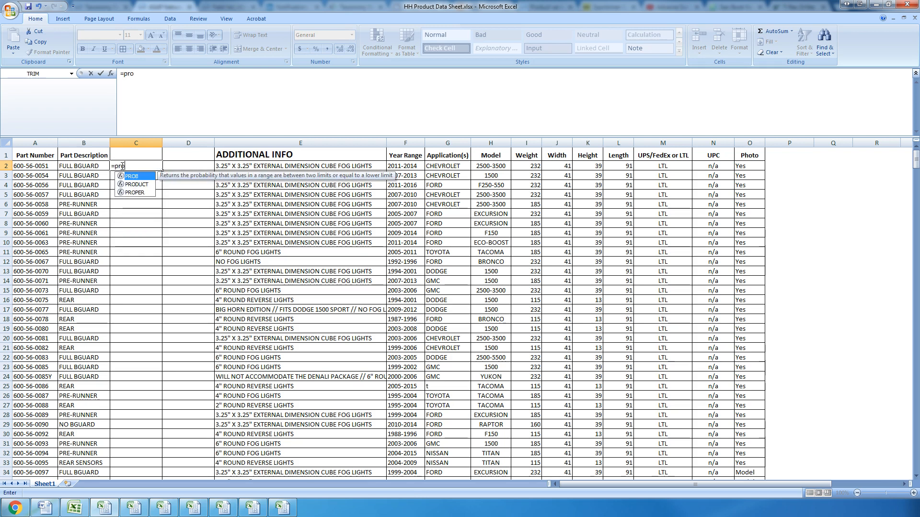
{"action": "left_click", "coordinate": [132, 192]}
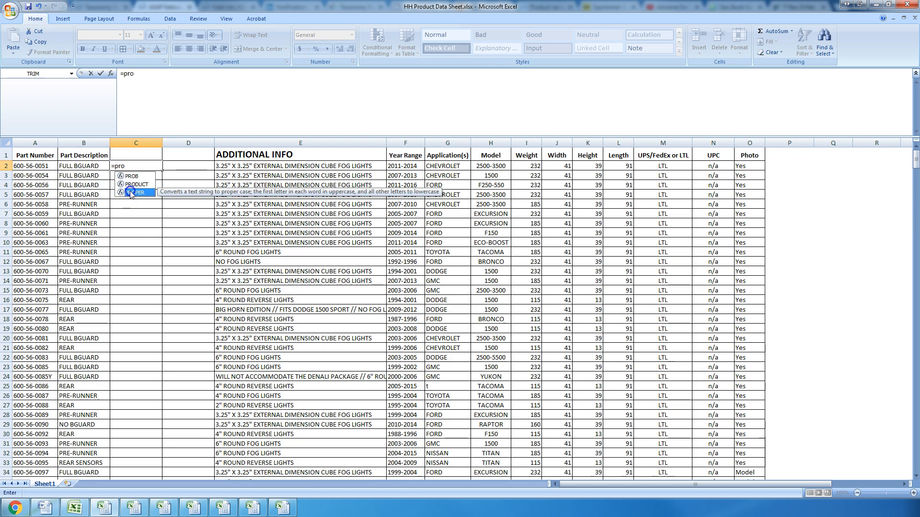
{"action": "double_click", "coordinate": [132, 193]}
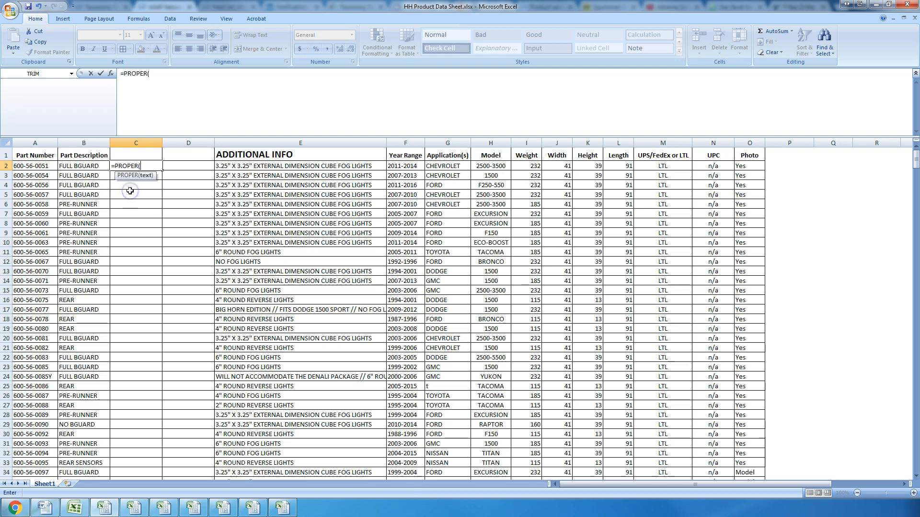
{"action": "left_click", "coordinate": [77, 167]}
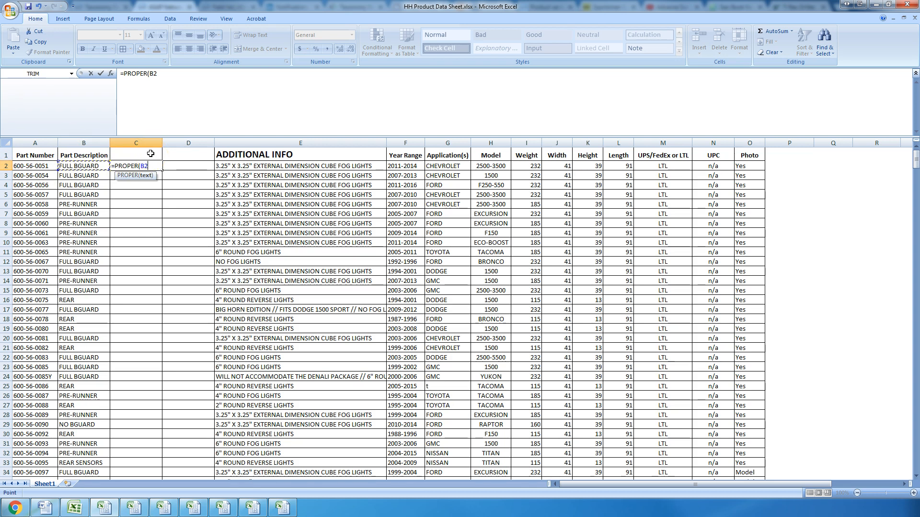
{"action": "type", "text": ")"}
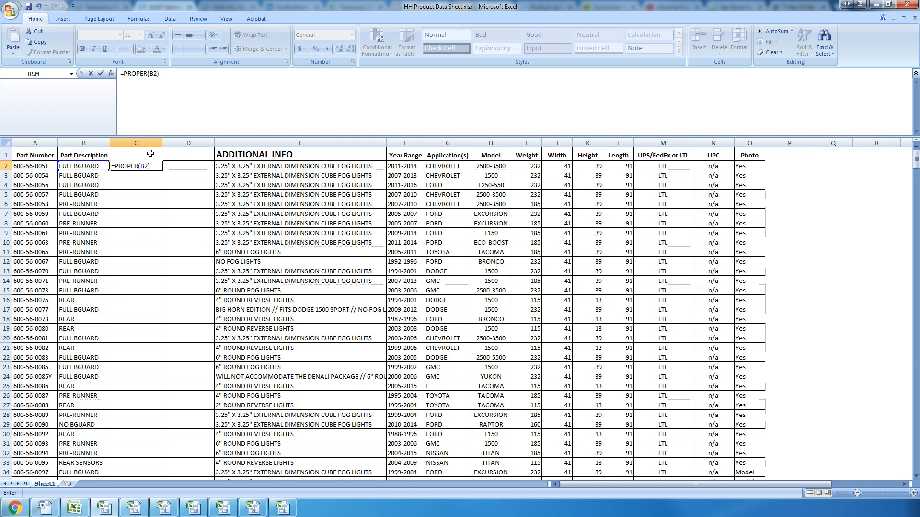
{"action": "key", "text": "Return"}
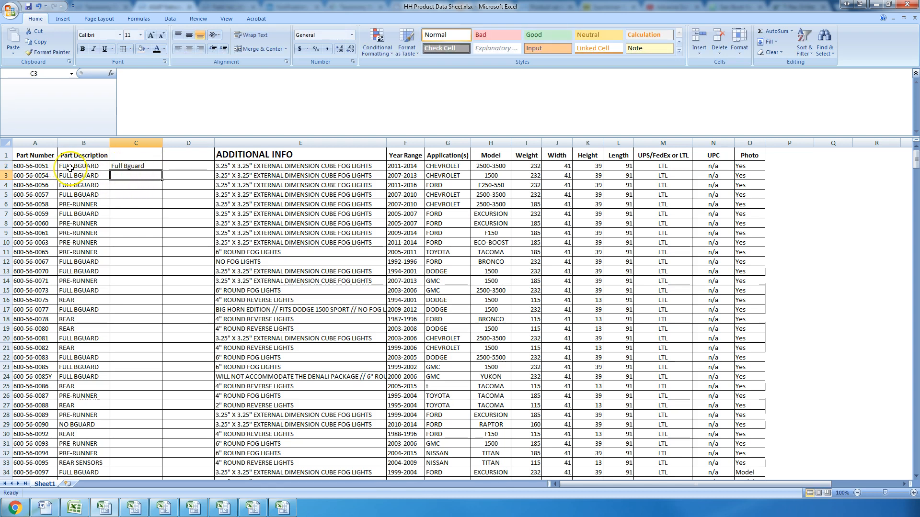
{"action": "left_click", "coordinate": [119, 166]}
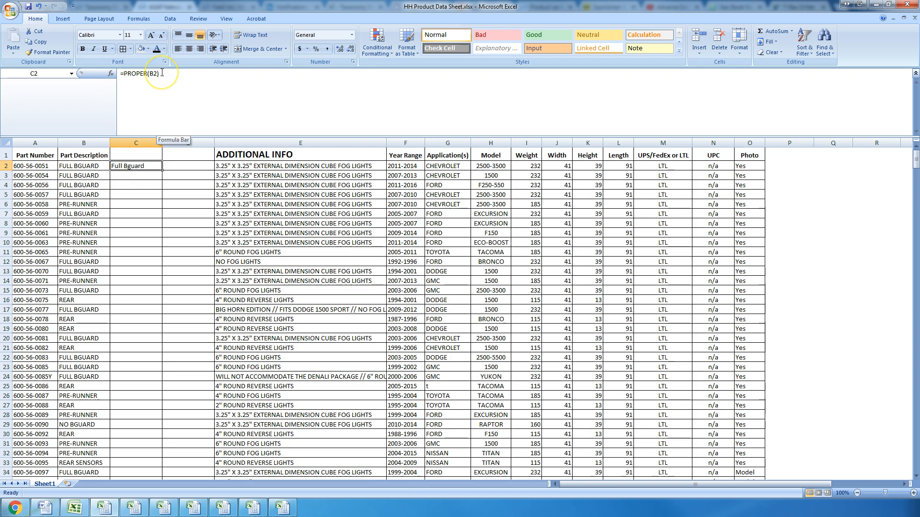
{"action": "left_click", "coordinate": [73, 169]}
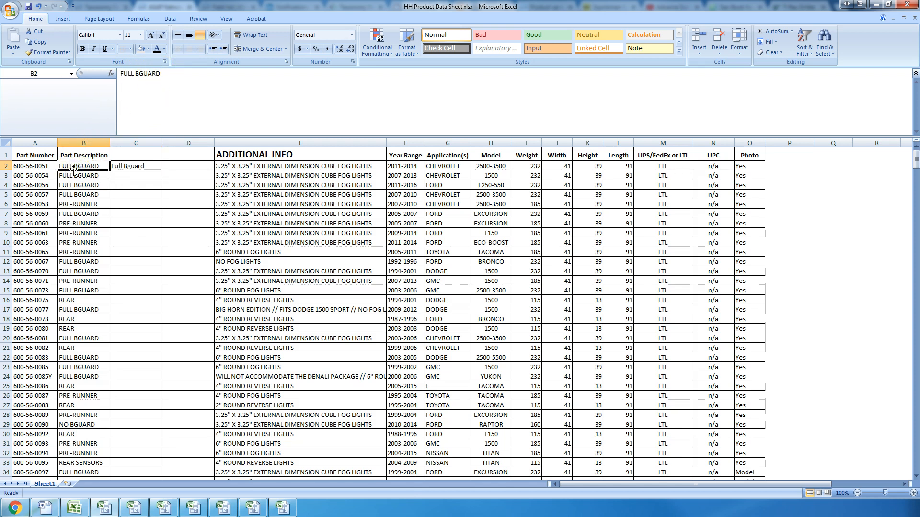
Copy the PROPER formula from C2 down column C to the last data row, C289.
{"action": "left_click", "coordinate": [123, 167]}
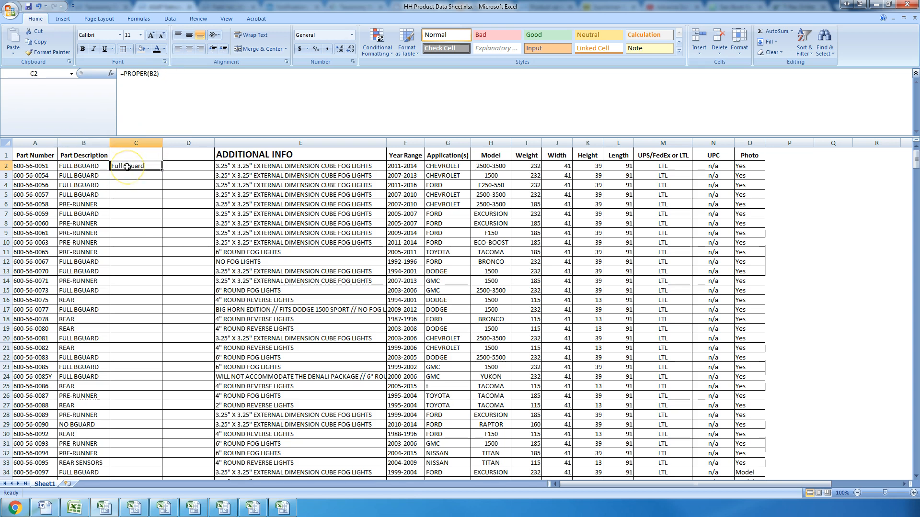
{"action": "right_click", "coordinate": [127, 166]}
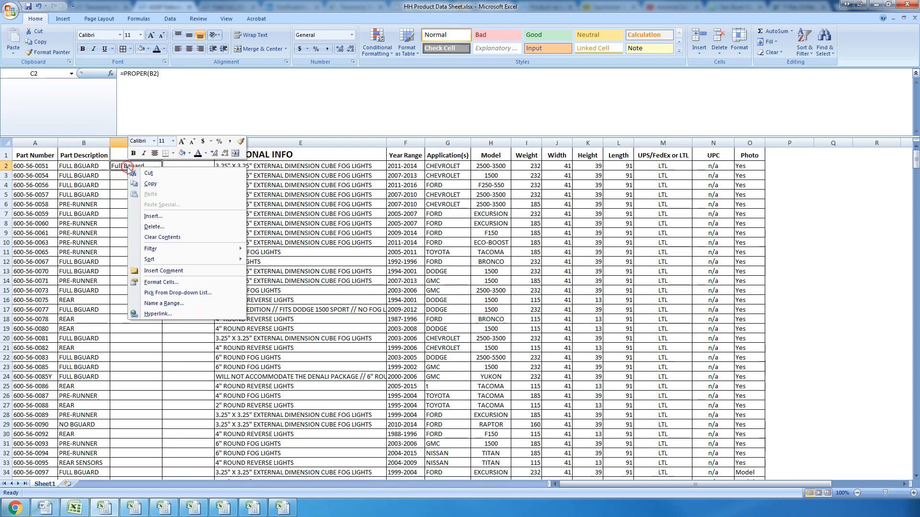
{"action": "left_click", "coordinate": [151, 184]}
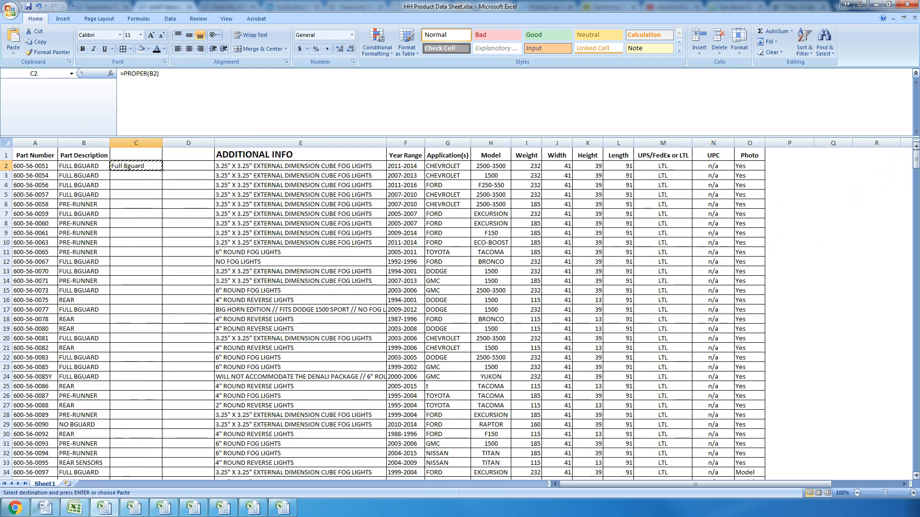
{"action": "left_click_drag", "start_coordinate": [916, 168], "coordinate": [897, 315]}
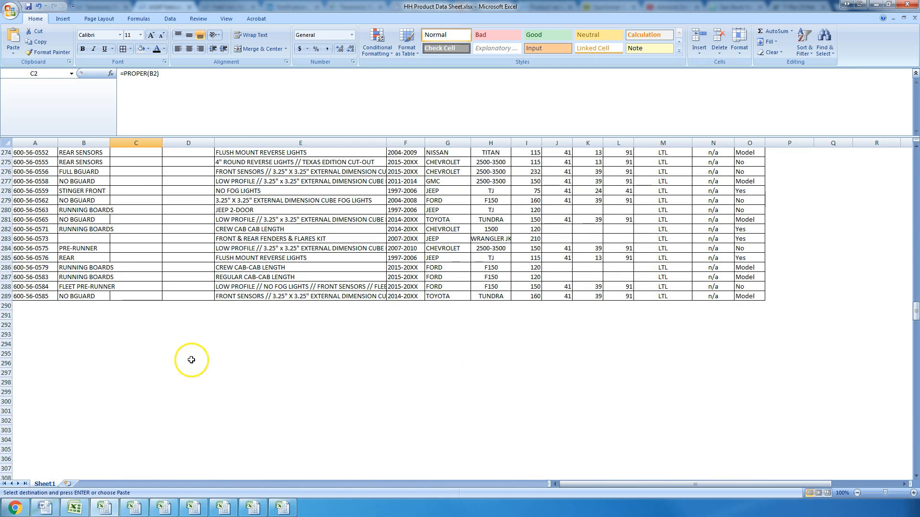
{"action": "left_click", "coordinate": [135, 297], "text": "shift"}
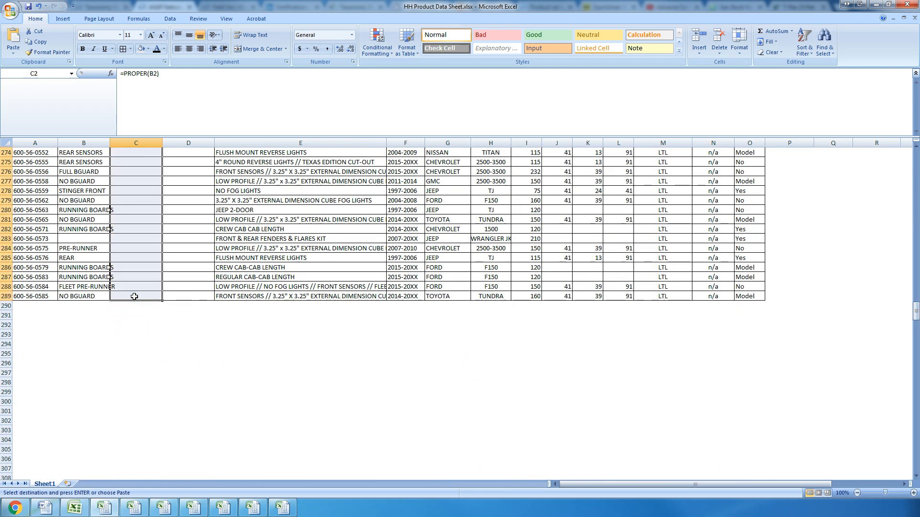
{"action": "right_click", "coordinate": [134, 297]}
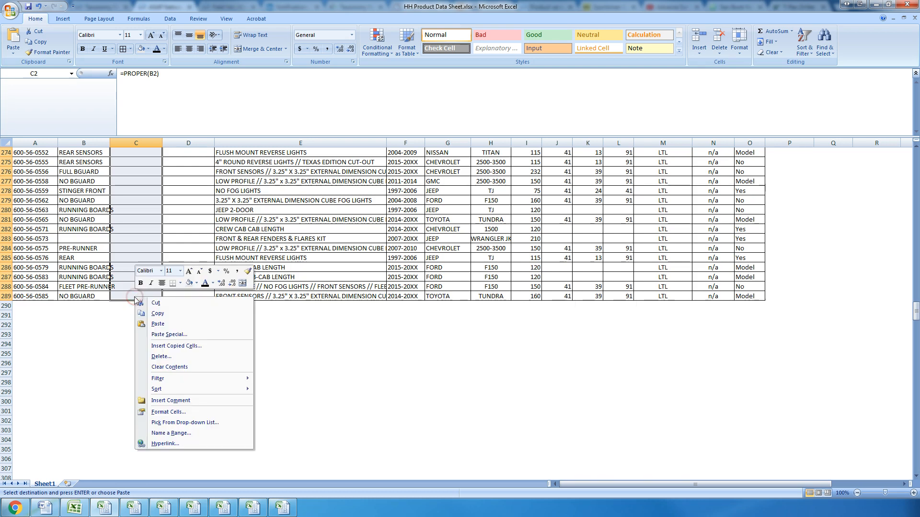
{"action": "left_click", "coordinate": [146, 323]}
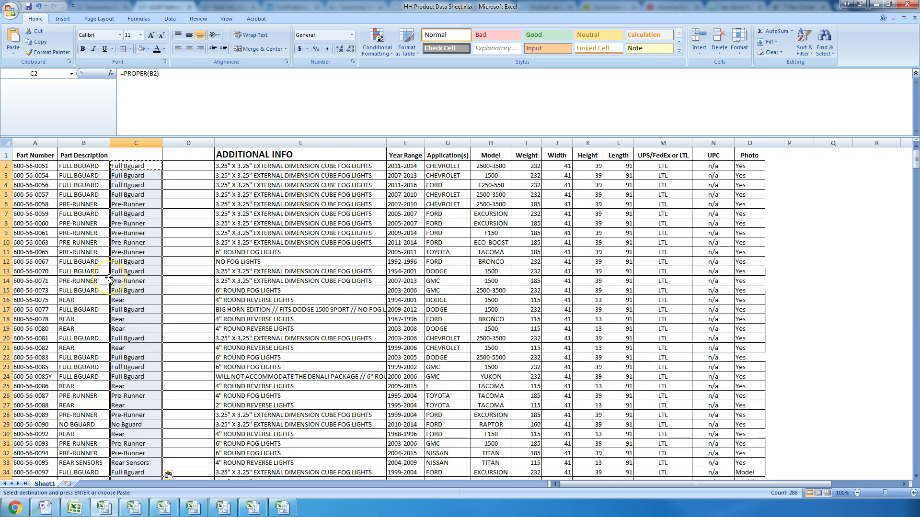
Check the copied PROPER formulas in several cells of column C.
{"action": "left_click", "coordinate": [402, 143]}
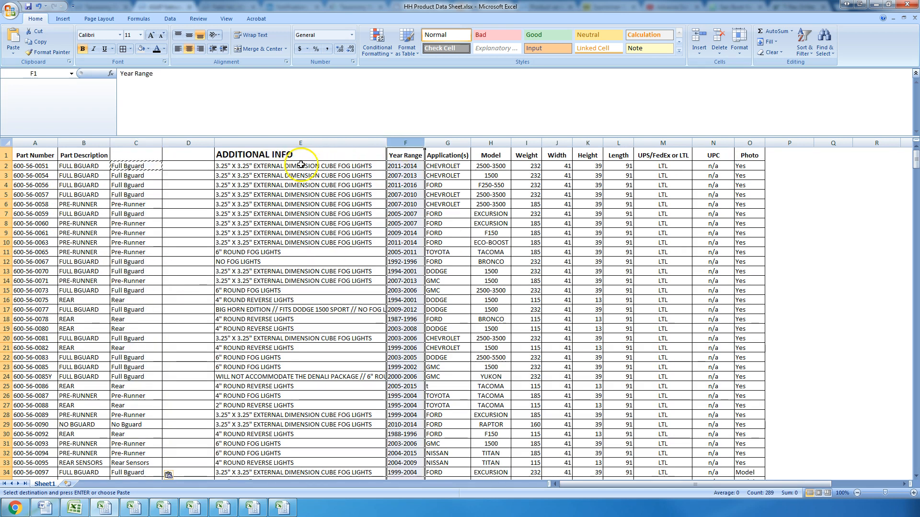
{"action": "left_click", "coordinate": [286, 166]}
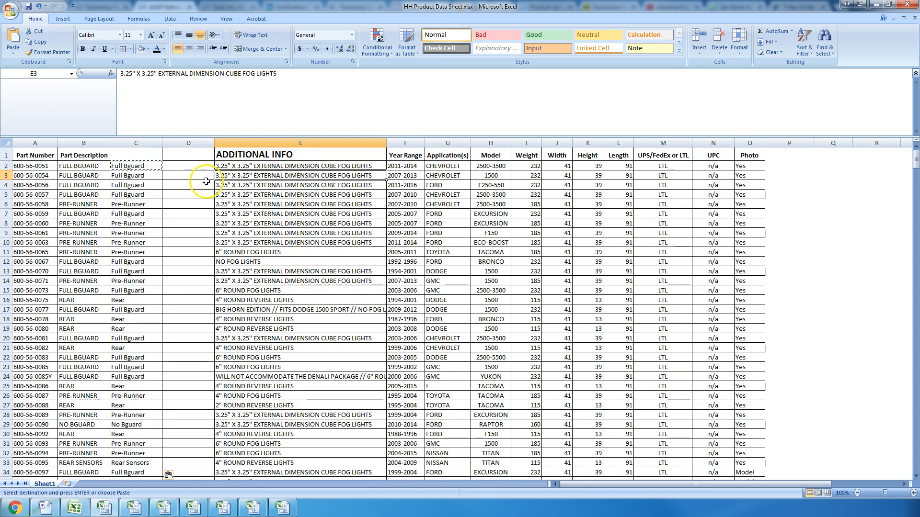
{"action": "left_click", "coordinate": [183, 168]}
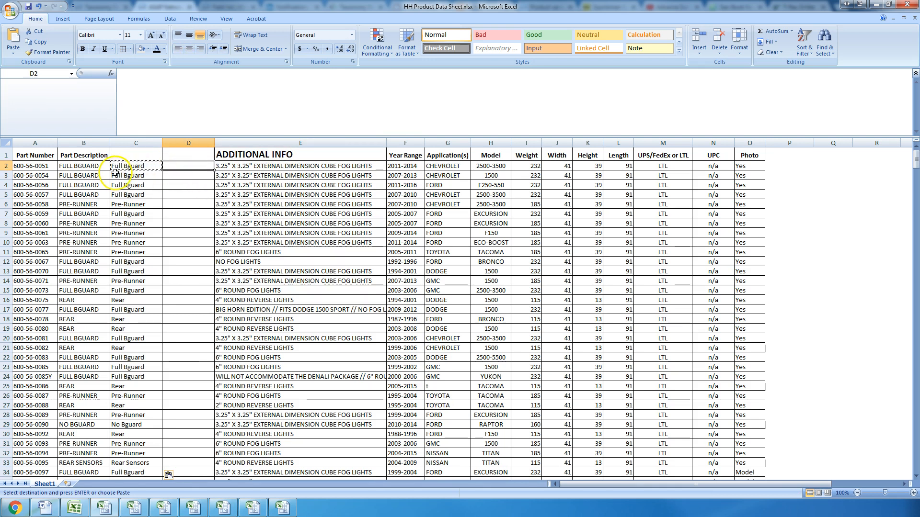
{"action": "left_click", "coordinate": [130, 203]}
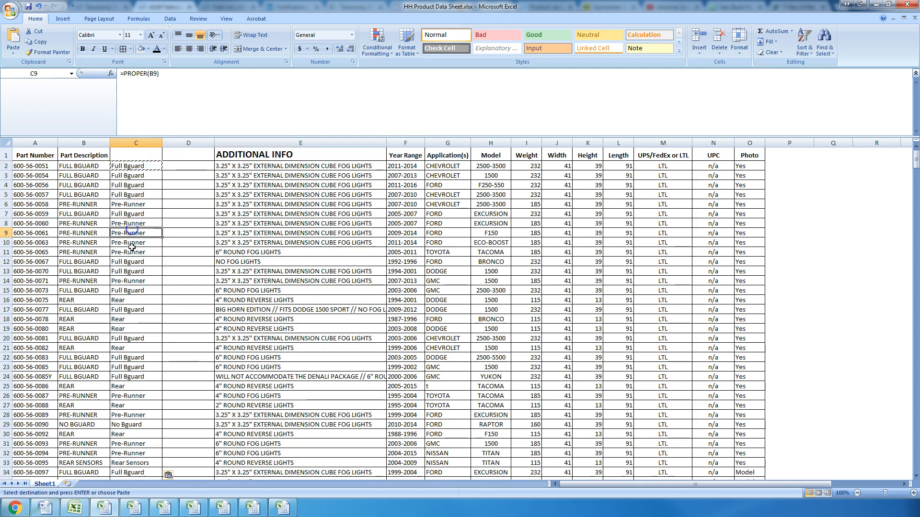
{"action": "left_click", "coordinate": [129, 281]}
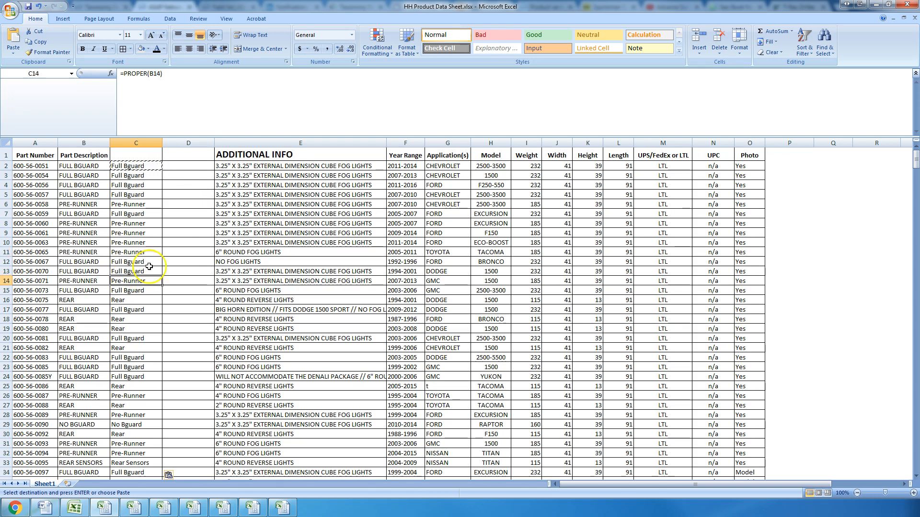
Copy the PROPER formula column C and paste it into column D as values only.
{"action": "left_click", "coordinate": [135, 143]}
{"action": "left_click", "coordinate": [137, 142]}
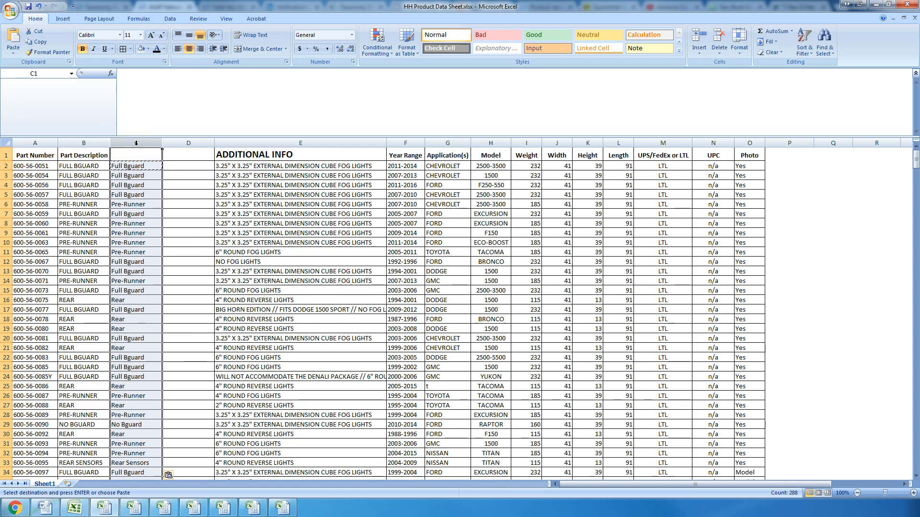
{"action": "right_click", "coordinate": [137, 146]}
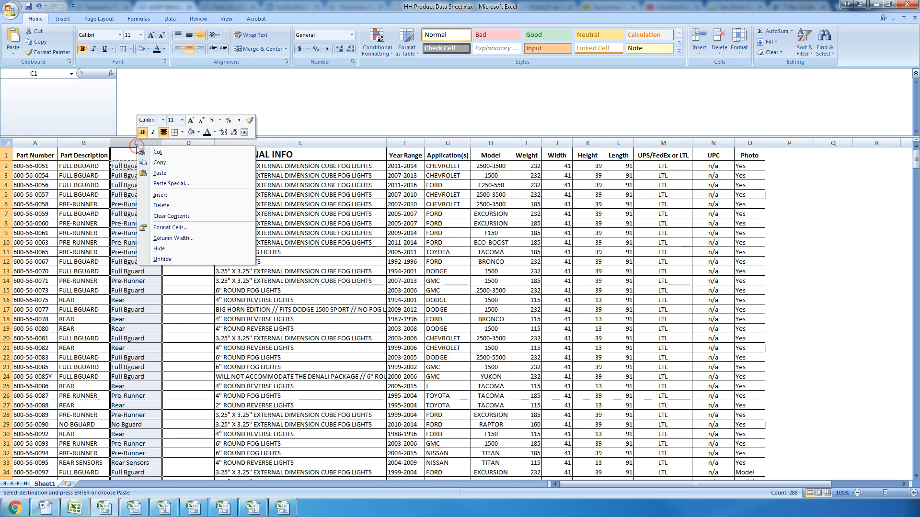
{"action": "left_click", "coordinate": [161, 164]}
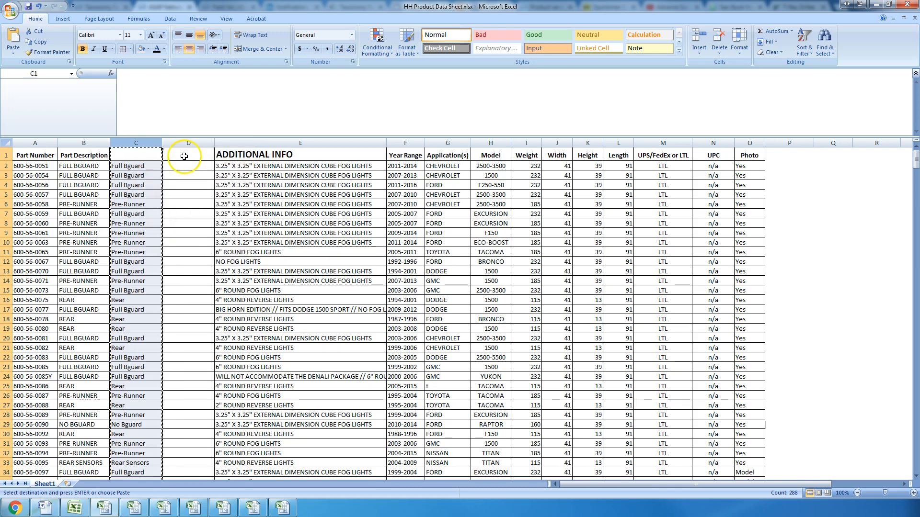
{"action": "left_click", "coordinate": [185, 156]}
{"action": "right_click", "coordinate": [185, 156]}
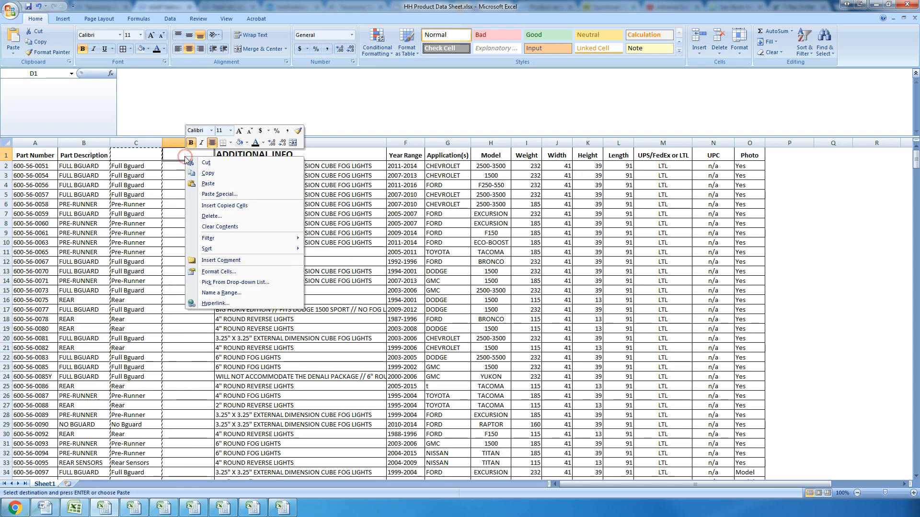
{"action": "left_click", "coordinate": [210, 194]}
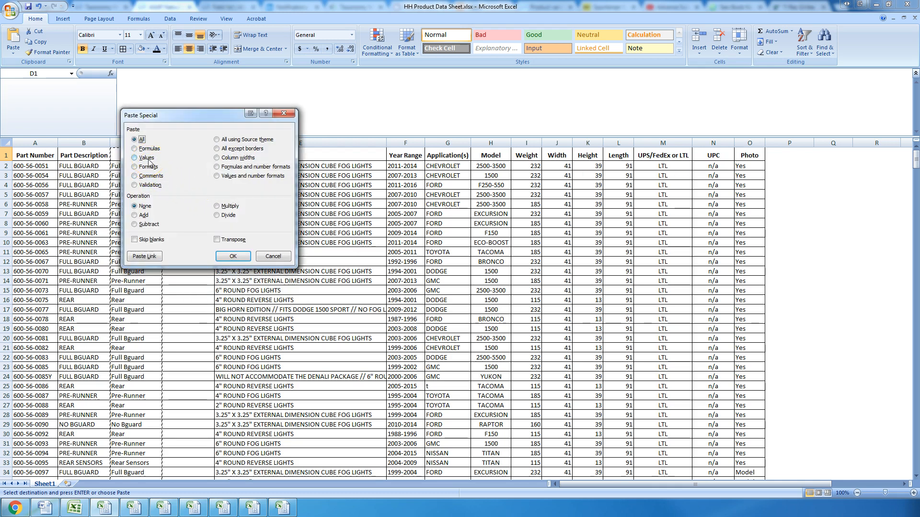
{"action": "left_click", "coordinate": [148, 159]}
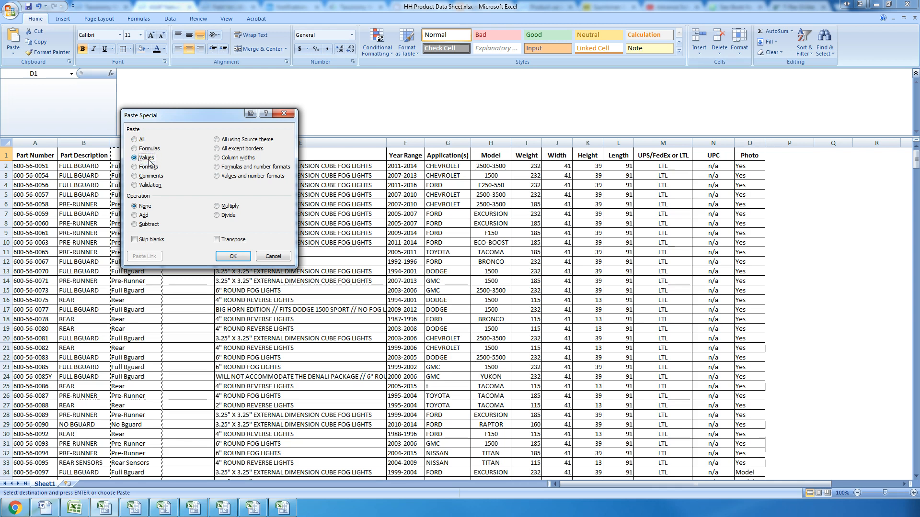
{"action": "left_click", "coordinate": [233, 256]}
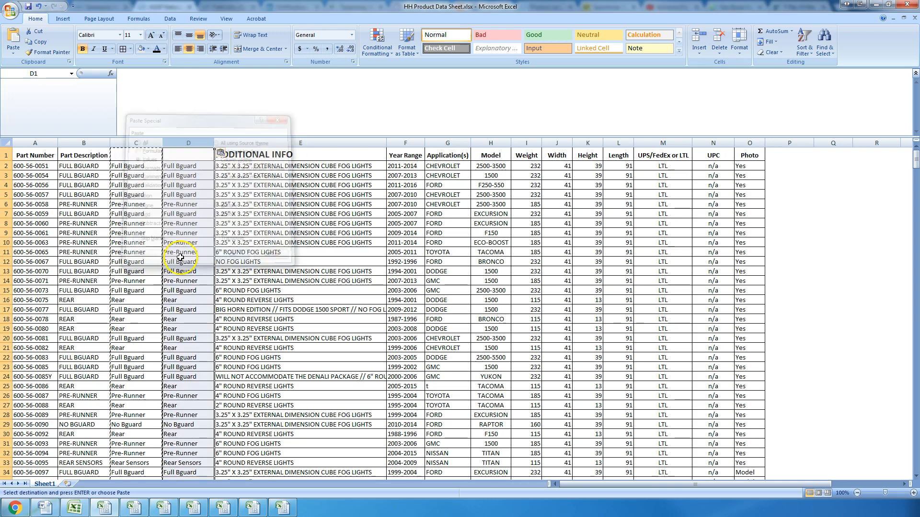
Check in several cells of column D that the pasted descriptions are plain text instead of formulas.
{"action": "left_click", "coordinate": [170, 205]}
{"action": "left_click_drag", "start_coordinate": [155, 74], "coordinate": [114, 75]}
{"action": "left_click", "coordinate": [187, 185]}
{"action": "left_click", "coordinate": [147, 87]}
{"action": "left_click", "coordinate": [144, 74]}
{"action": "left_click", "coordinate": [190, 187]}
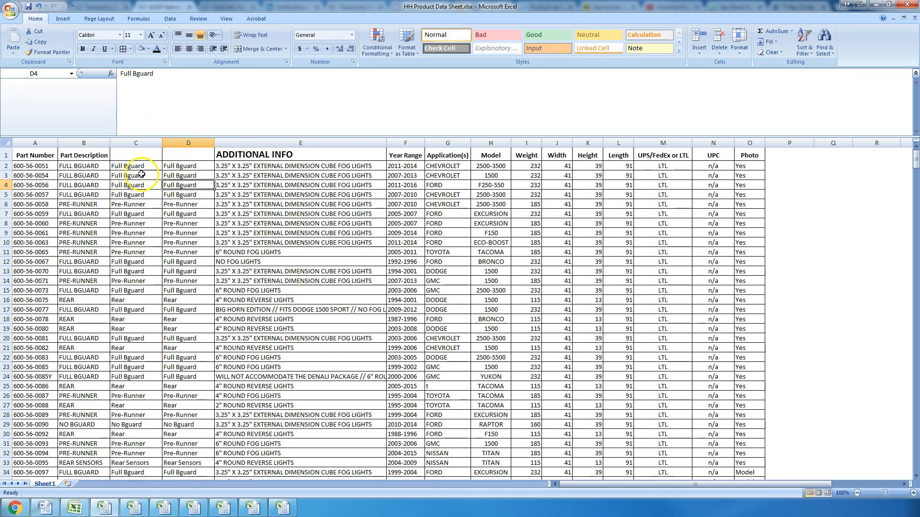
Delete the original all-caps Part Description column and inspect the dependent PROPER formula cells.
{"action": "left_click", "coordinate": [84, 142]}
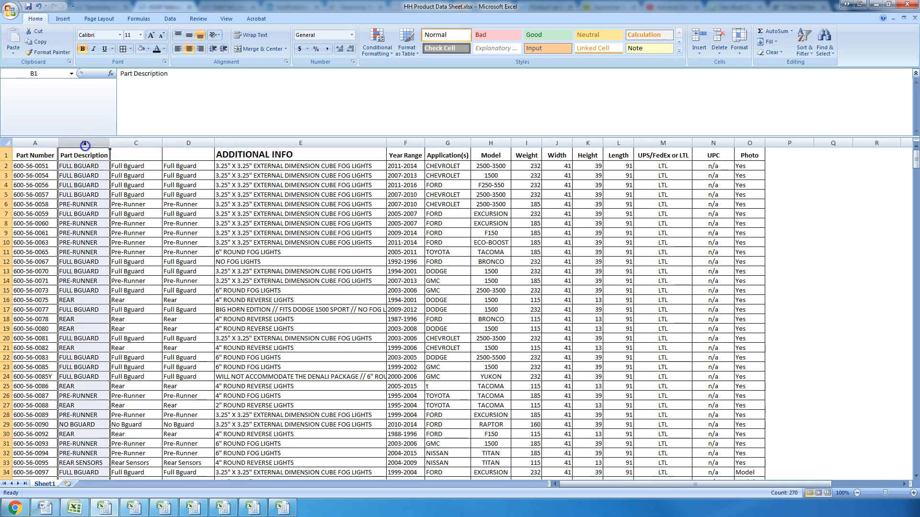
{"action": "right_click", "coordinate": [84, 143]}
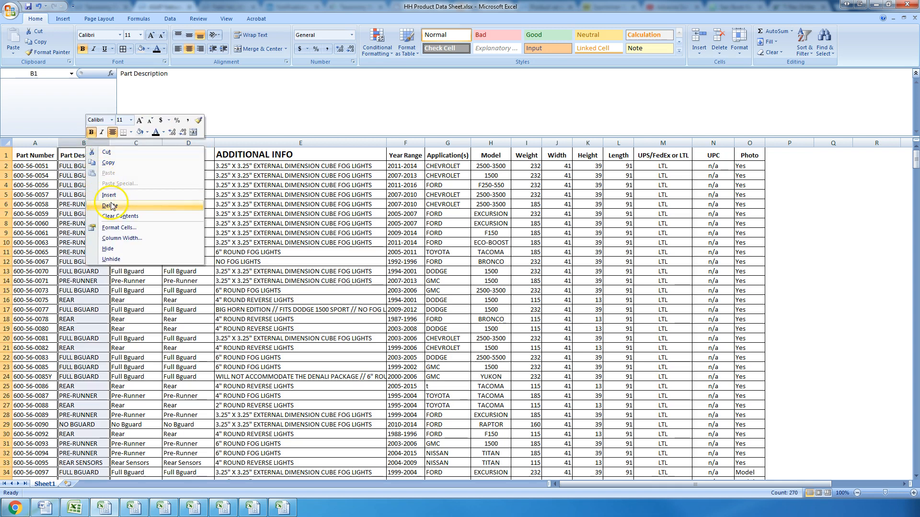
{"action": "left_click", "coordinate": [109, 205]}
{"action": "left_click", "coordinate": [83, 168]}
{"action": "left_click", "coordinate": [83, 176]}
{"action": "left_click", "coordinate": [83, 195]}
{"action": "left_click", "coordinate": [82, 212]}
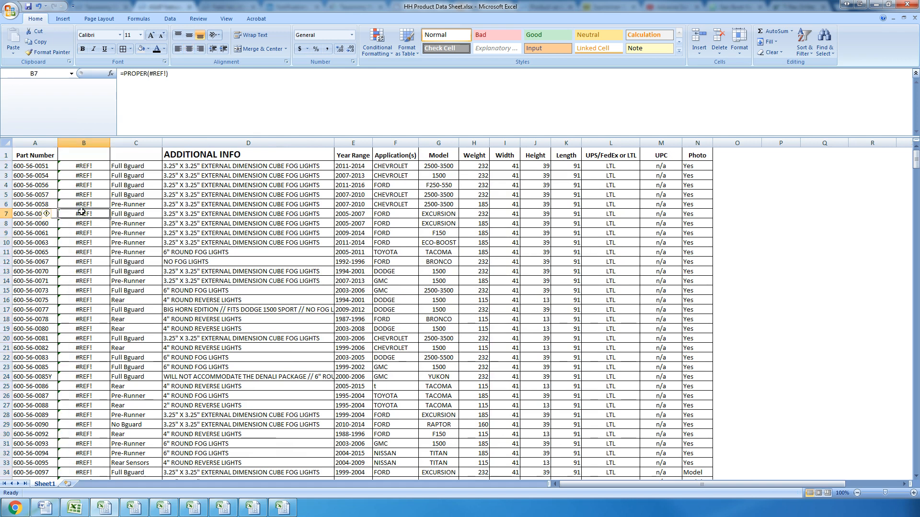
Delete the PROPER formula column B so the pasted proper-case values sit next to Part Number.
{"action": "right_click", "coordinate": [83, 142]}
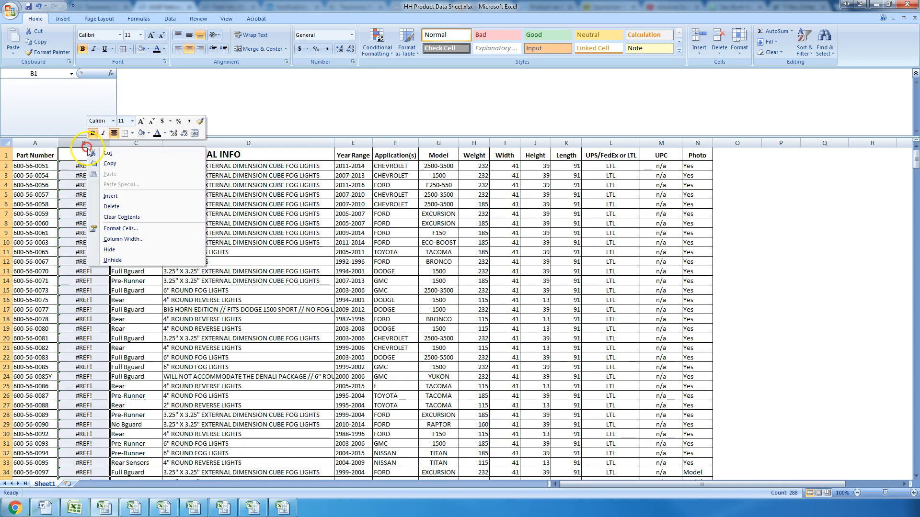
{"action": "left_click", "coordinate": [110, 206]}
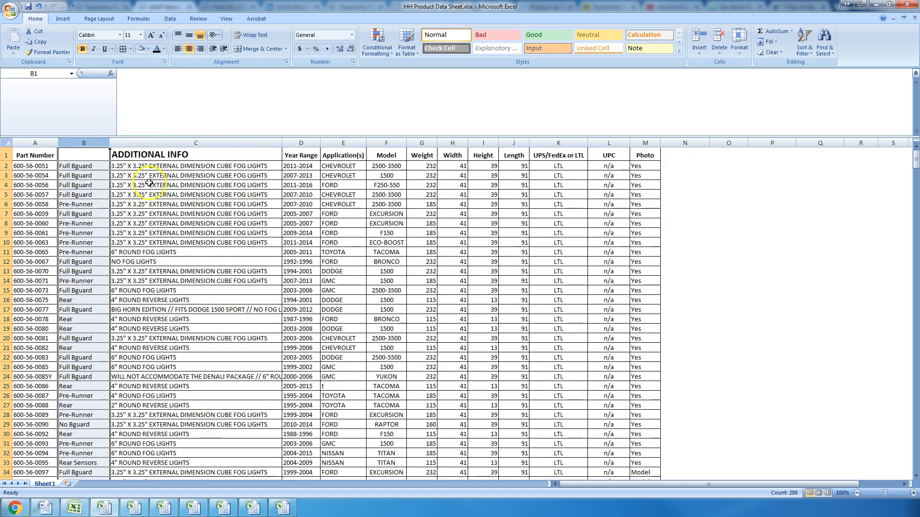
{"action": "left_click", "coordinate": [175, 168]}
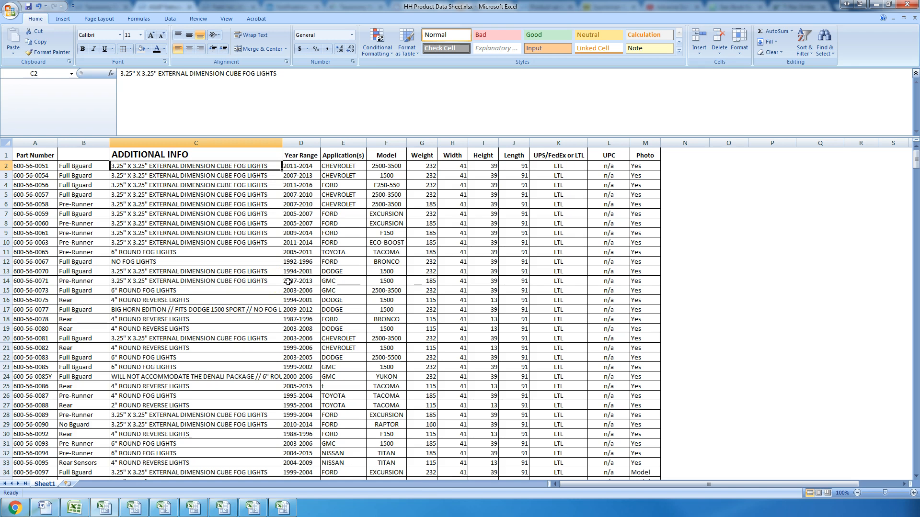
{"action": "left_click", "coordinate": [79, 168]}
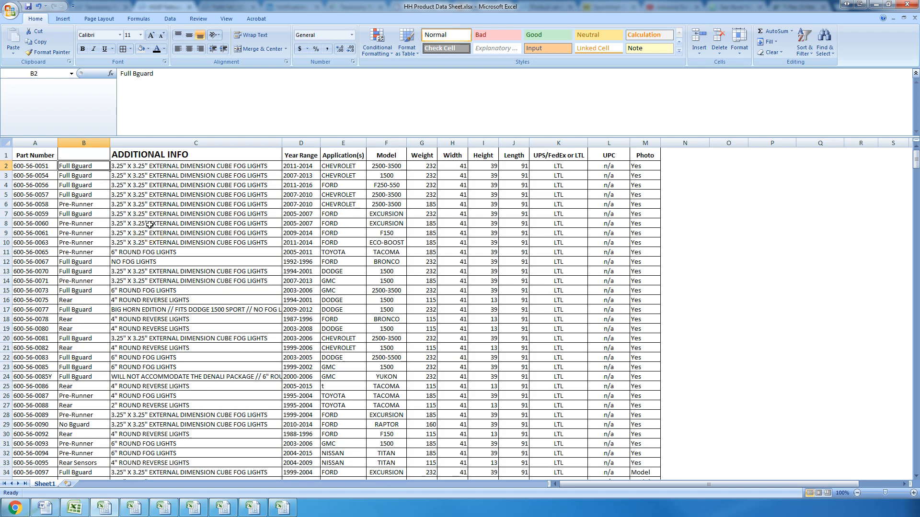
Select the entire sheet and turn on filtering for the header row.
{"action": "left_click", "coordinate": [6, 143]}
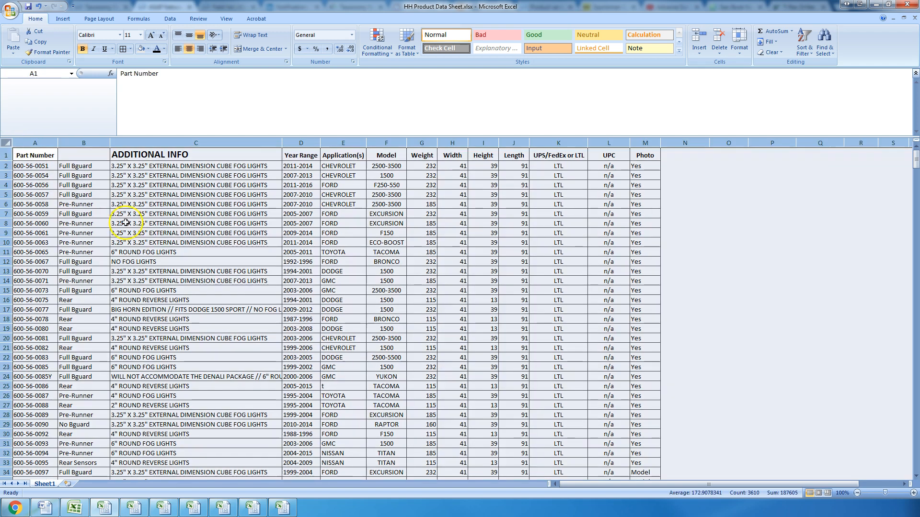
{"action": "left_click", "coordinate": [170, 20]}
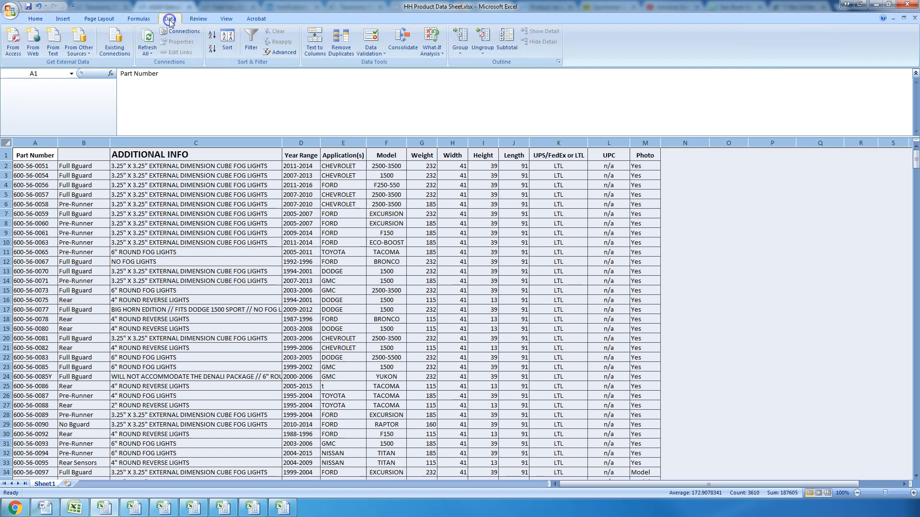
{"action": "left_click", "coordinate": [255, 48]}
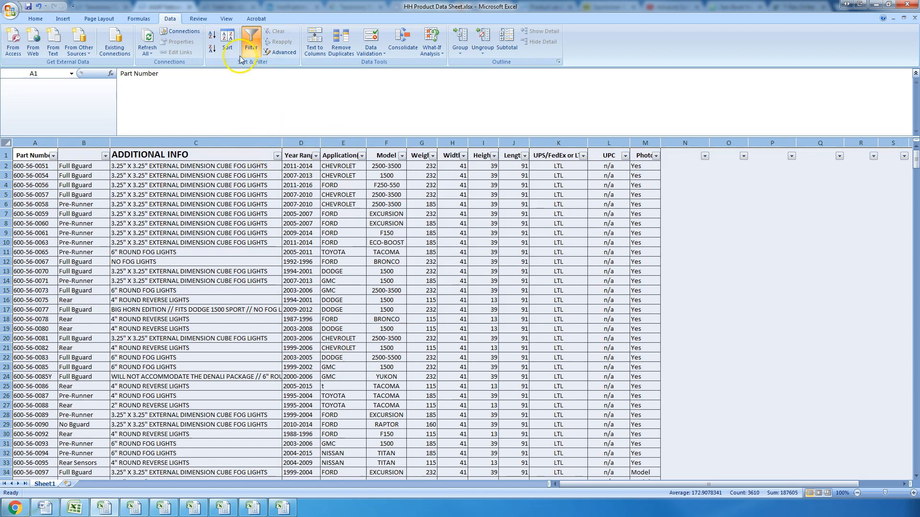
{"action": "left_click", "coordinate": [252, 47]}
{"action": "left_click", "coordinate": [252, 48]}
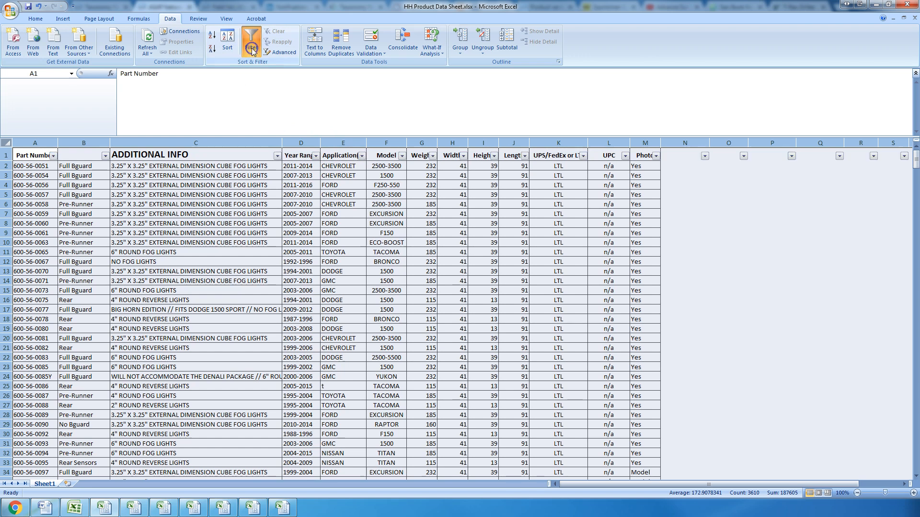
Examine the values offered in the Year Range column's filter list.
{"action": "left_click", "coordinate": [316, 157]}
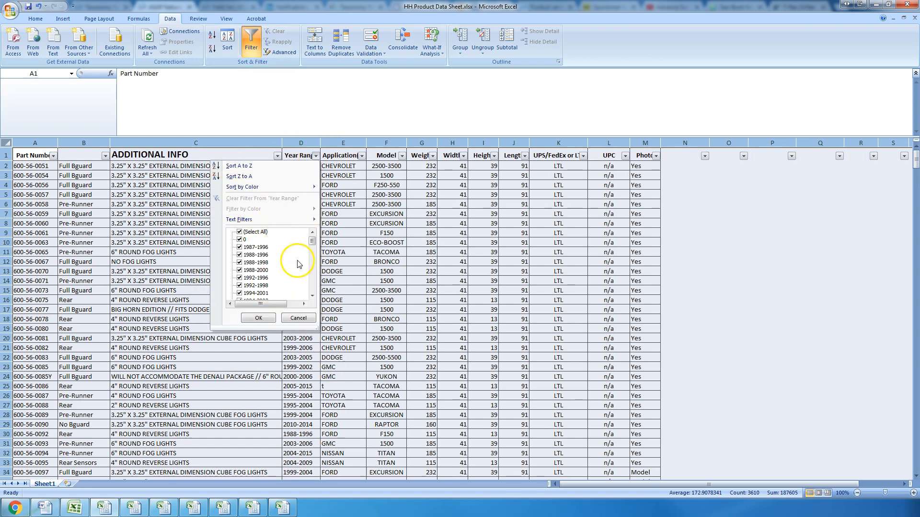
{"action": "left_click_drag", "start_coordinate": [312, 240], "coordinate": [316, 159]}
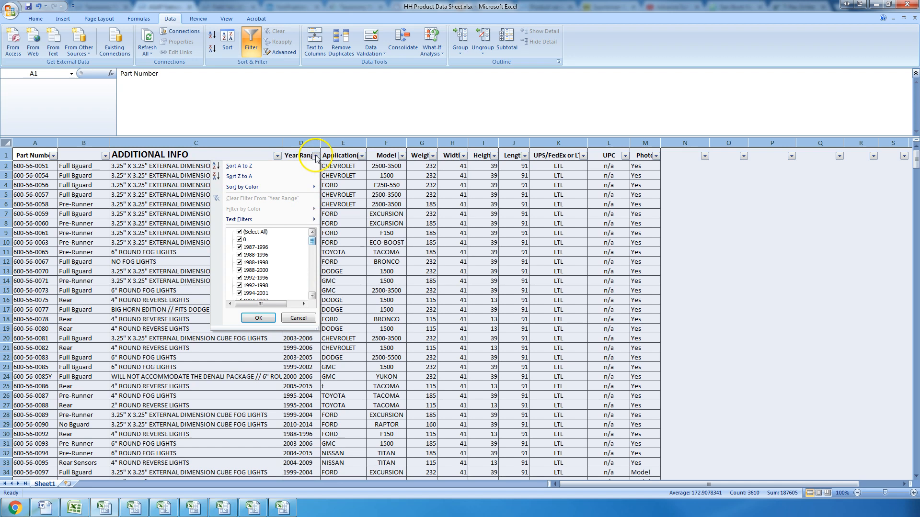
{"action": "left_click", "coordinate": [296, 155]}
Review the Application(s) filter values for inconsistent entries and filter the column to show only f.
{"action": "left_click", "coordinate": [361, 157]}
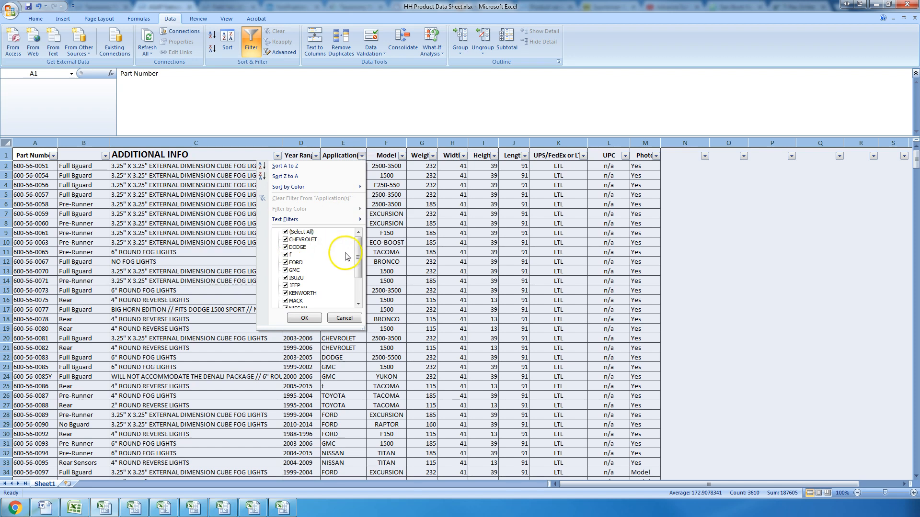
{"action": "mouse_move", "coordinate": [358, 250]}
{"action": "left_mouse_down"}
{"action": "mouse_move", "coordinate": [357, 293]}
{"action": "mouse_move", "coordinate": [355, 243]}
{"action": "left_mouse_up"}
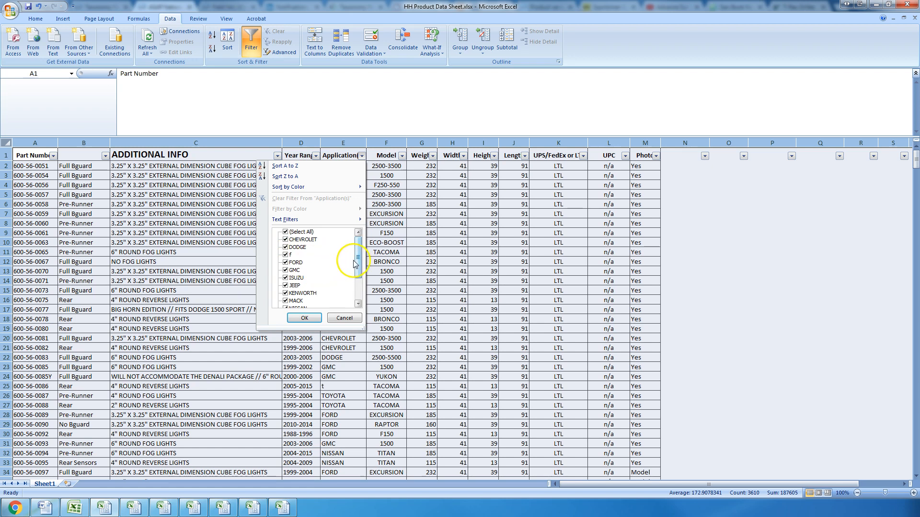
{"action": "left_click_drag", "start_coordinate": [357, 262], "coordinate": [360, 284]}
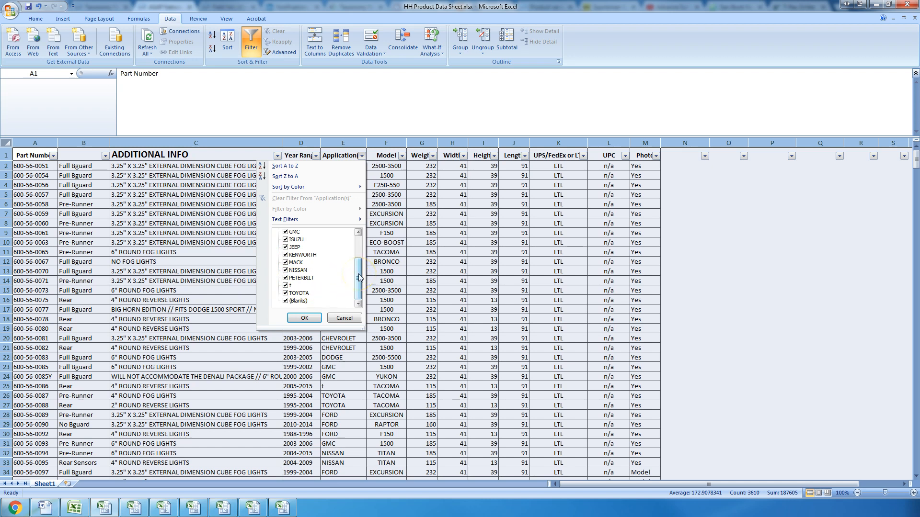
{"action": "left_click_drag", "start_coordinate": [360, 277], "coordinate": [359, 244]}
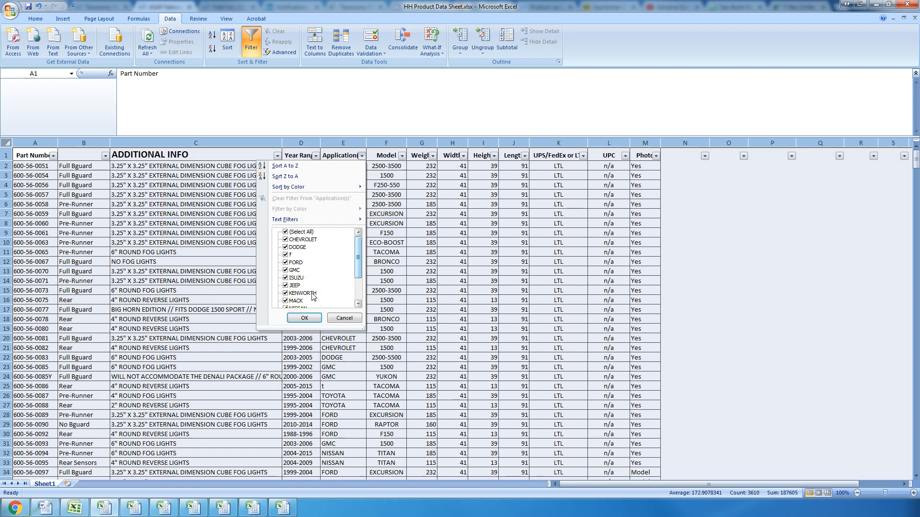
{"action": "left_click", "coordinate": [286, 232]}
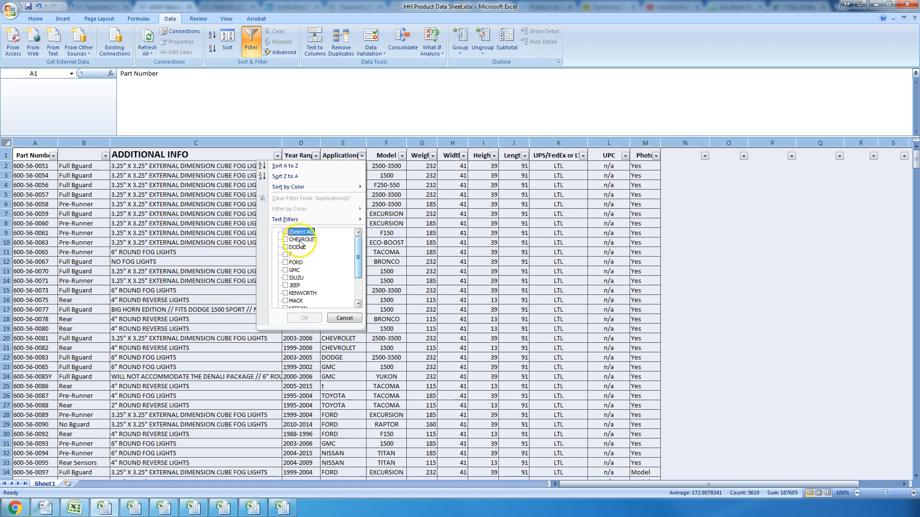
{"action": "left_click", "coordinate": [285, 254]}
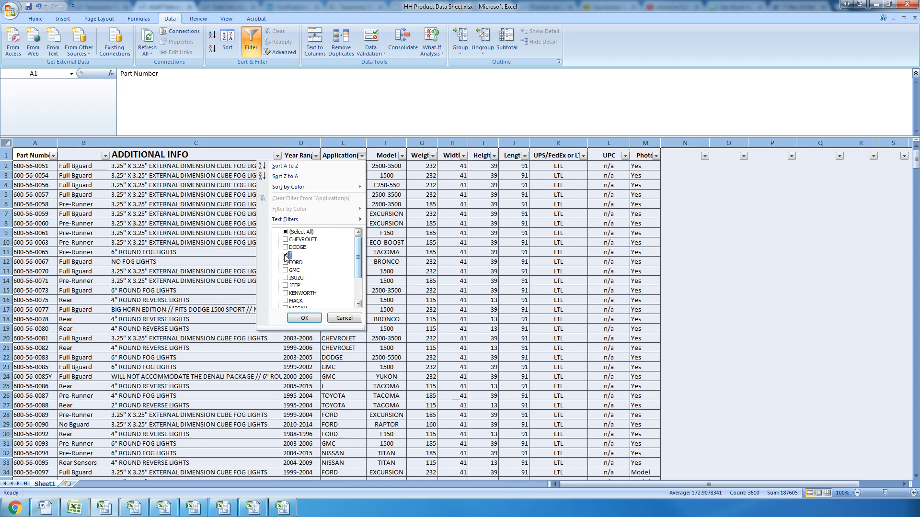
{"action": "left_click", "coordinate": [303, 319]}
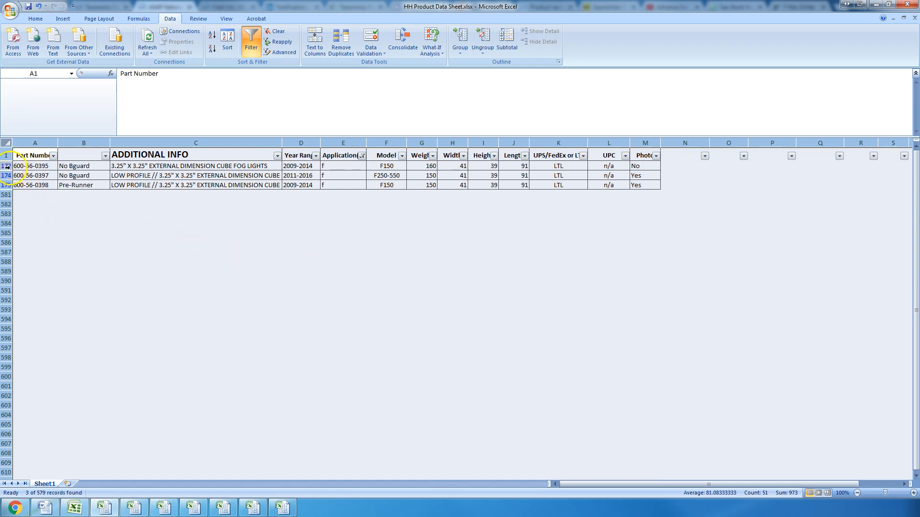
Replace the application value f with Ford in E172 and copy it to E174 and E175.
{"action": "left_click", "coordinate": [340, 166]}
{"action": "type", "text": "For"}
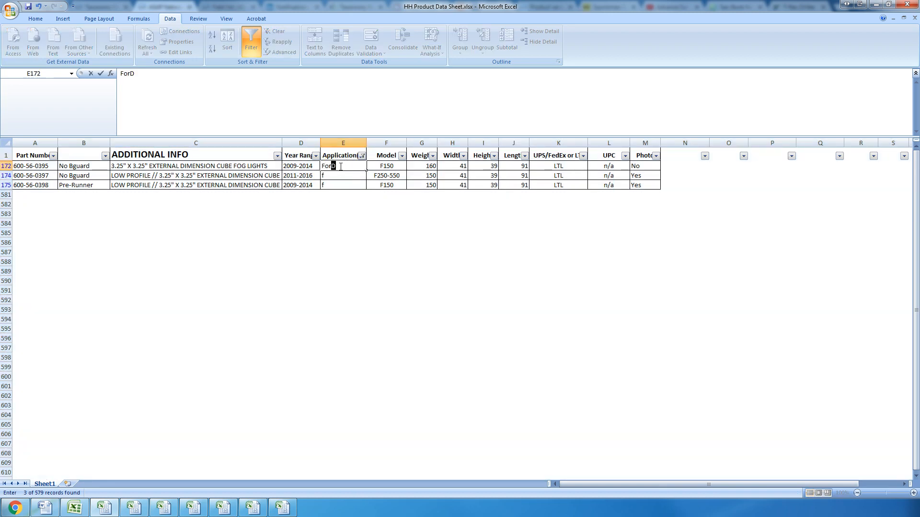
{"action": "key", "text": "Return"}
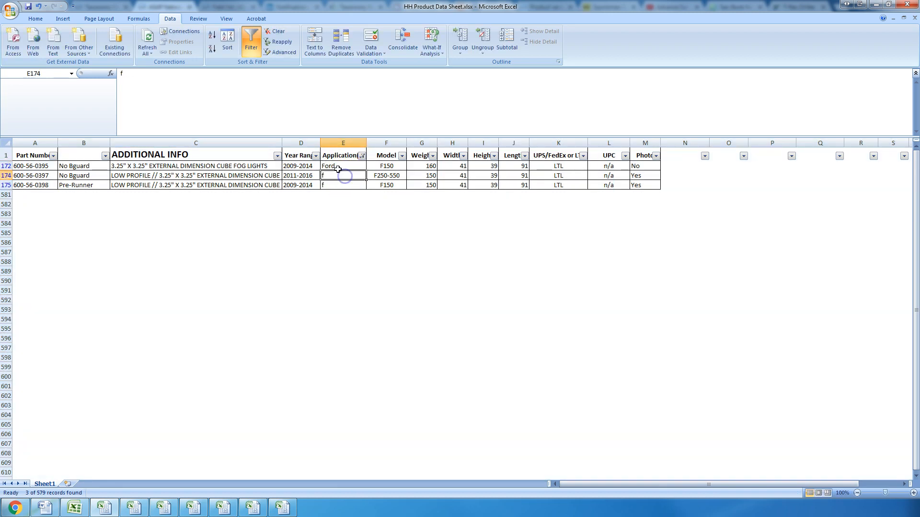
{"action": "right_click", "coordinate": [340, 168]}
{"action": "left_click", "coordinate": [361, 185]}
{"action": "left_click_drag", "start_coordinate": [343, 176], "coordinate": [343, 185]}
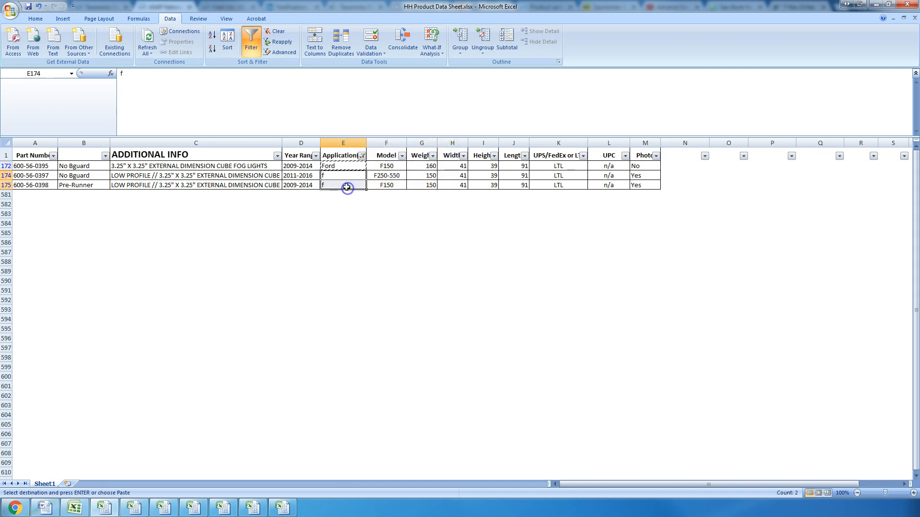
{"action": "right_click", "coordinate": [346, 186]}
{"action": "left_click", "coordinate": [367, 213]}
Reselect all values in the Application(s) filter to show every row again.
{"action": "left_click", "coordinate": [362, 155]}
{"action": "left_click", "coordinate": [286, 233]}
{"action": "left_click", "coordinate": [285, 233]}
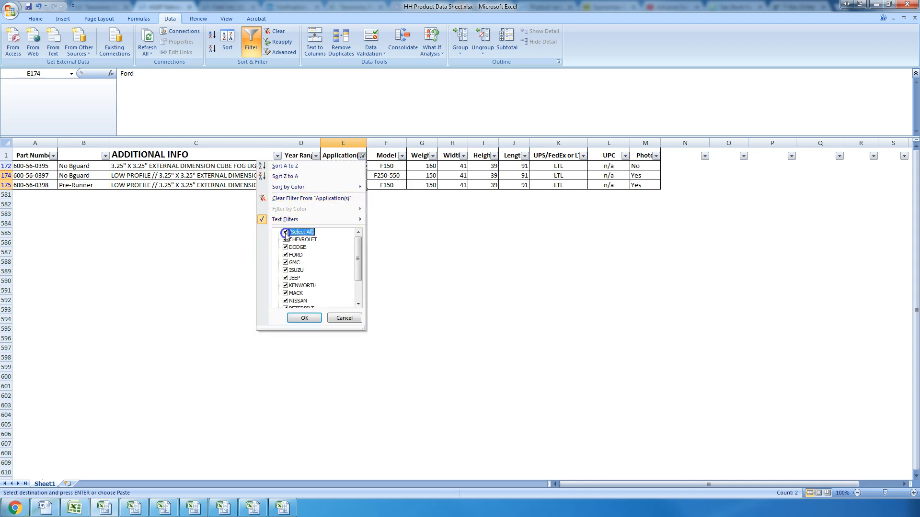
{"action": "left_click", "coordinate": [305, 318]}
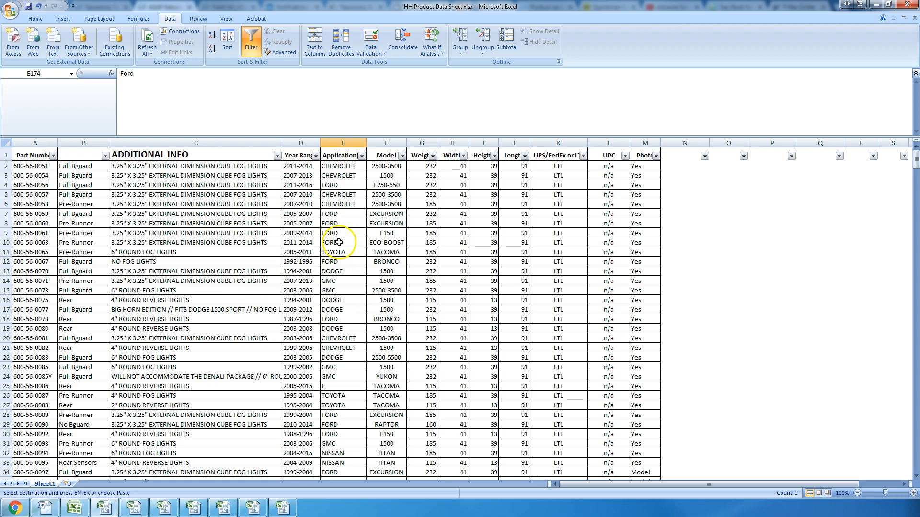
Filter the Application(s) column to show only the rows with the value t.
{"action": "left_click", "coordinate": [363, 157]}
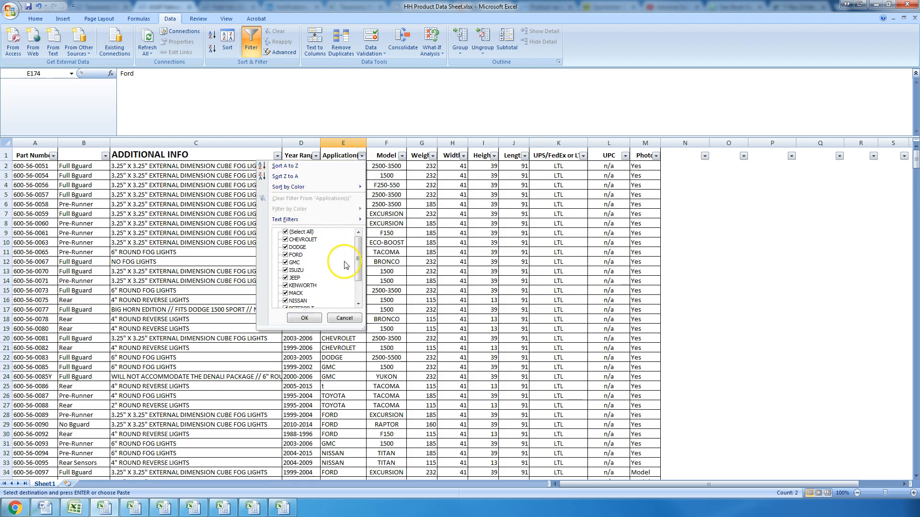
{"action": "left_click_drag", "start_coordinate": [359, 255], "coordinate": [316, 281]}
{"action": "left_click", "coordinate": [293, 233]}
{"action": "left_click", "coordinate": [286, 286]}
{"action": "left_click", "coordinate": [299, 318]}
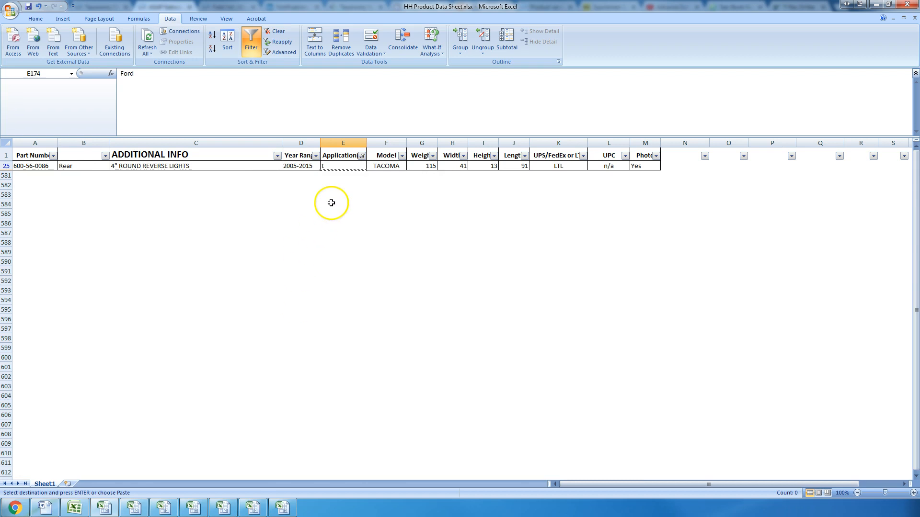
Replace the application value t with Toyota in E25 and reselect all values in the Application(s) filter.
{"action": "left_click", "coordinate": [340, 168]}
{"action": "type", "text": "ToyotAa"}
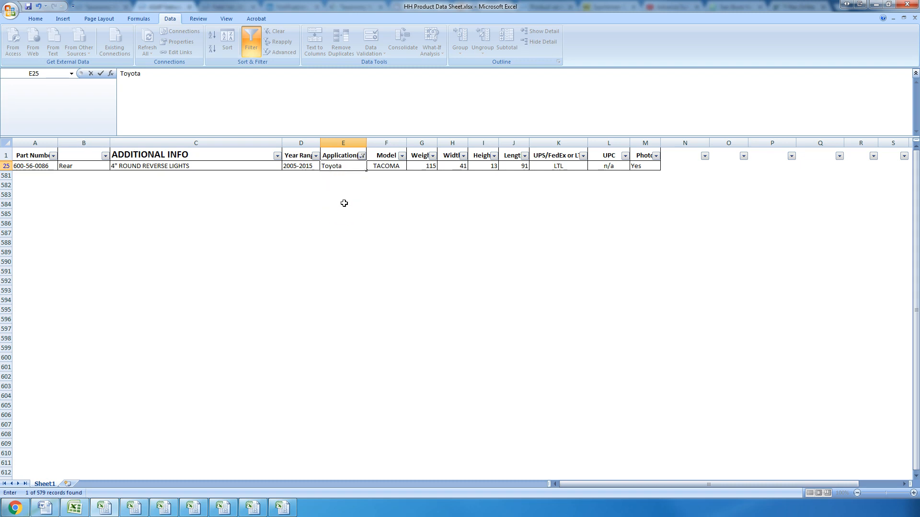
{"action": "left_click", "coordinate": [362, 156]}
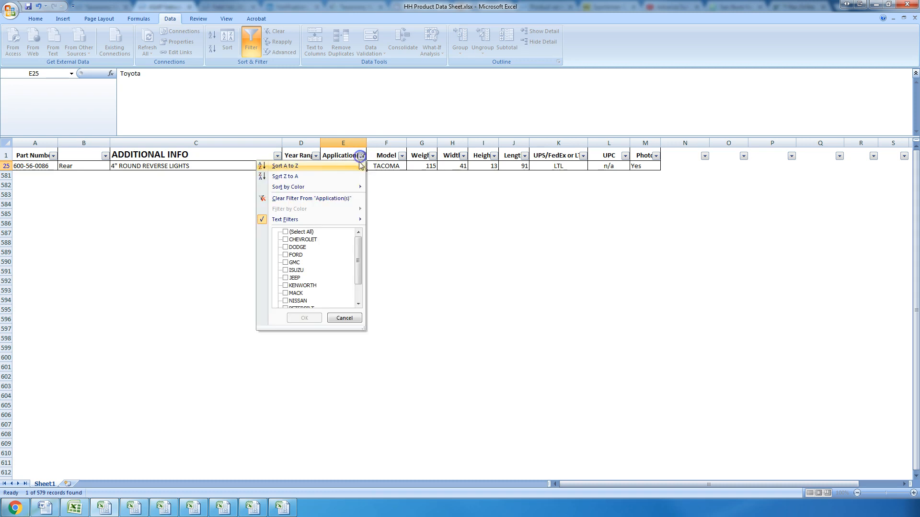
{"action": "left_click", "coordinate": [301, 232]}
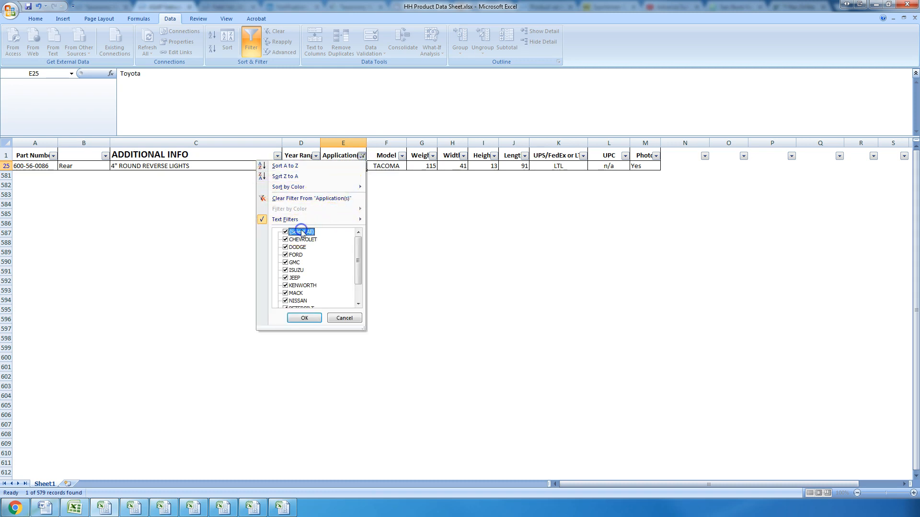
{"action": "left_click", "coordinate": [304, 318]}
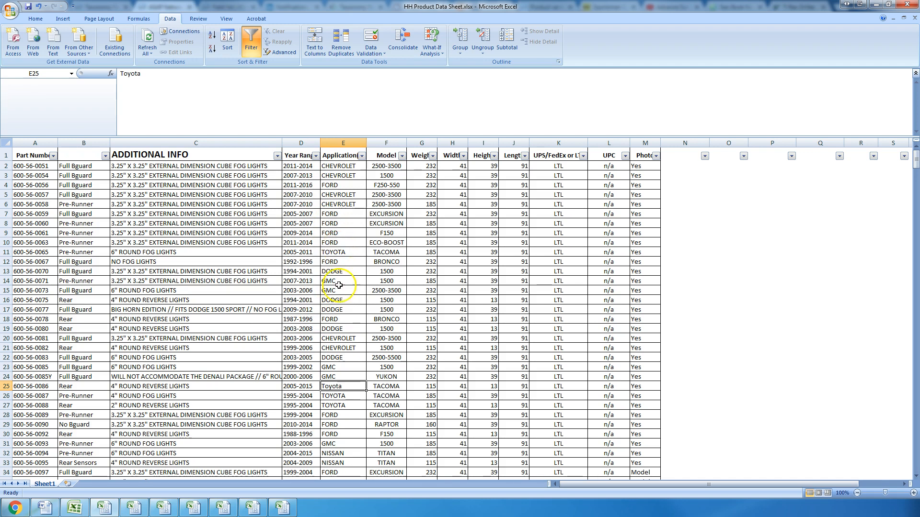
Insert a blank column between the Application(s) and Model columns.
{"action": "left_click", "coordinate": [379, 142]}
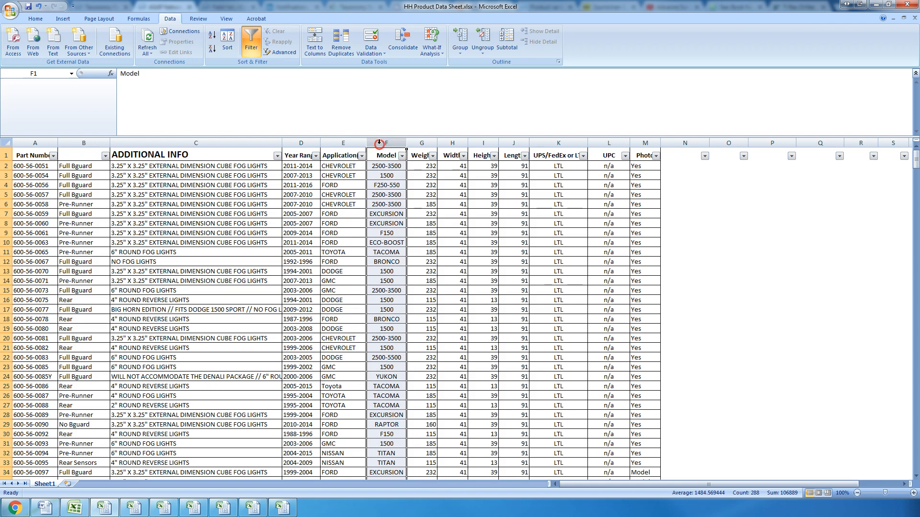
{"action": "right_click", "coordinate": [380, 143]}
{"action": "left_click", "coordinate": [410, 194]}
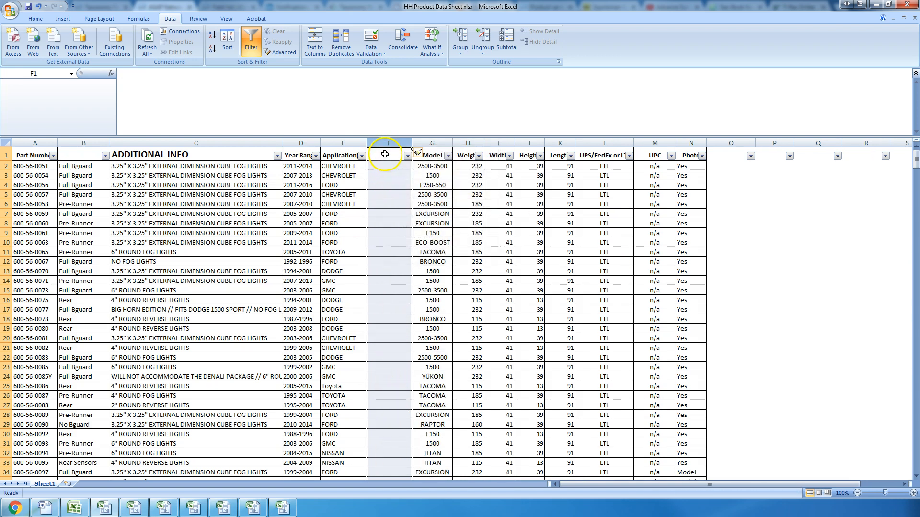
Enter the formula =PROPER(E2) in F2 to convert the first application name to proper case.
{"action": "left_click", "coordinate": [382, 164]}
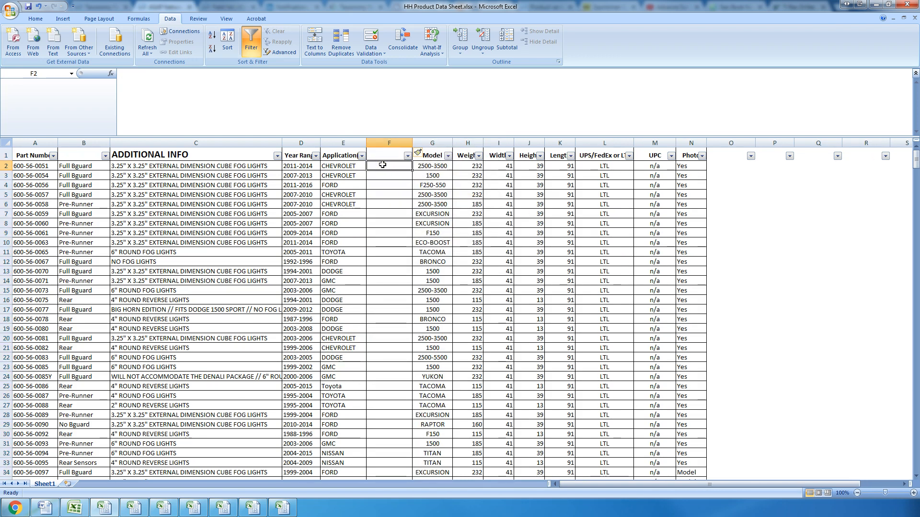
{"action": "type", "text": "="}
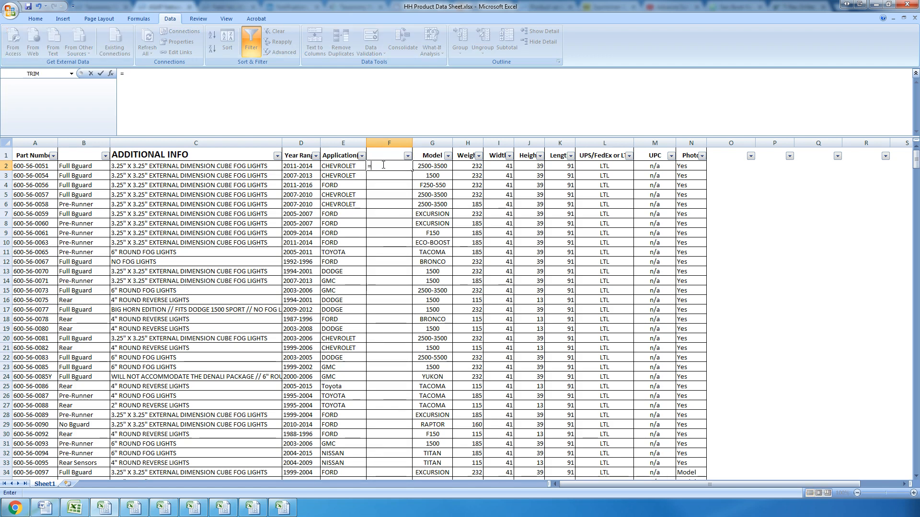
{"action": "type", "text": "pro"}
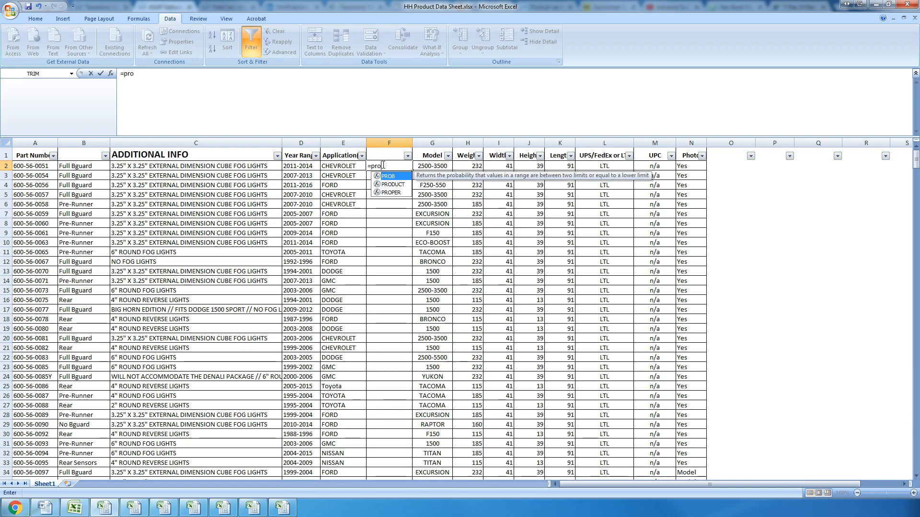
{"action": "double_click", "coordinate": [391, 192]}
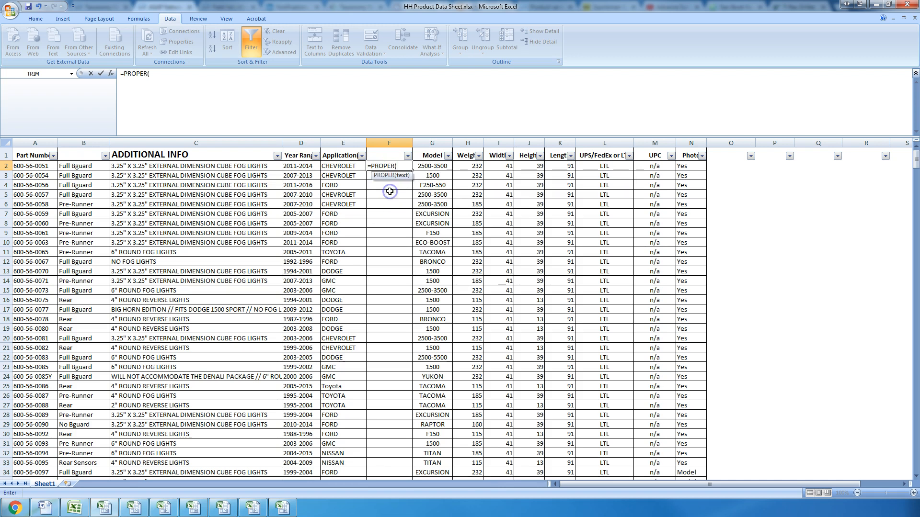
{"action": "left_click", "coordinate": [338, 166]}
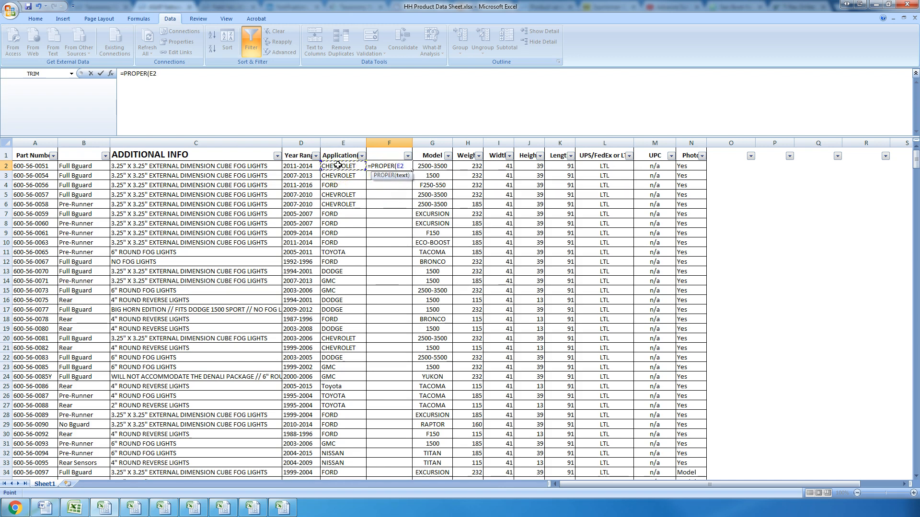
{"action": "type", "text": ")"}
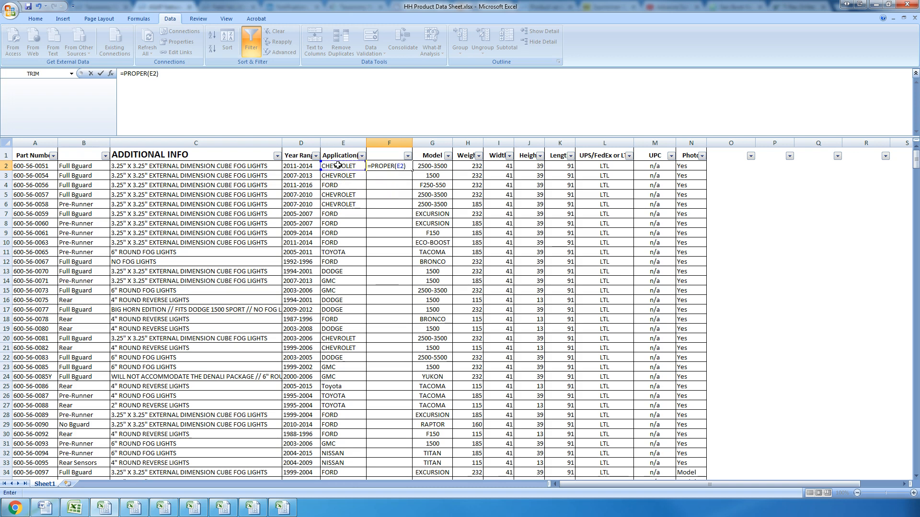
{"action": "key", "text": "Return"}
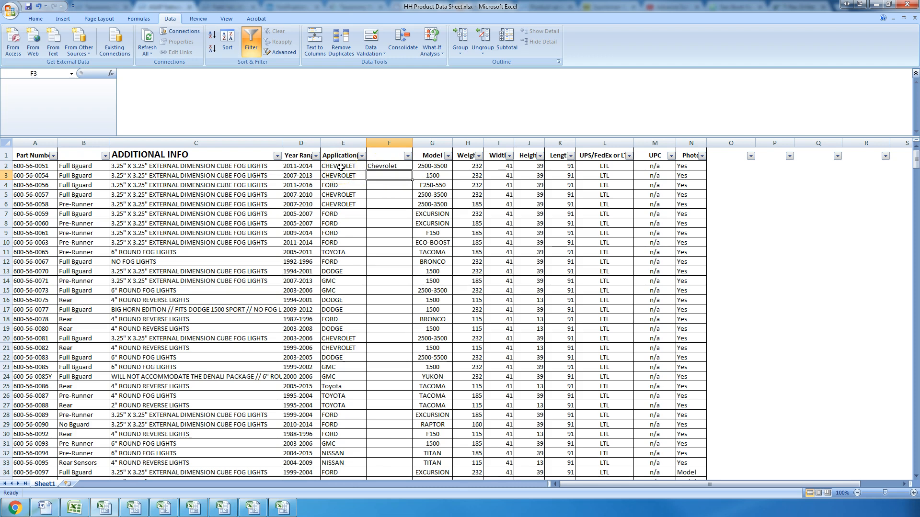
Copy the PROPER formula from F2 into cells F3 through F26.
{"action": "left_click", "coordinate": [391, 167]}
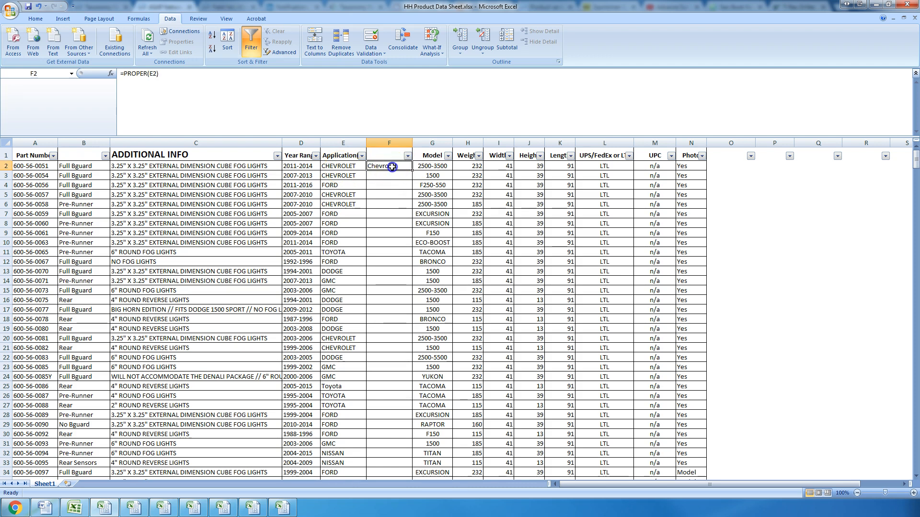
{"action": "right_click", "coordinate": [392, 167]}
{"action": "left_click", "coordinate": [411, 184]}
{"action": "left_click_drag", "start_coordinate": [392, 176], "coordinate": [380, 397]}
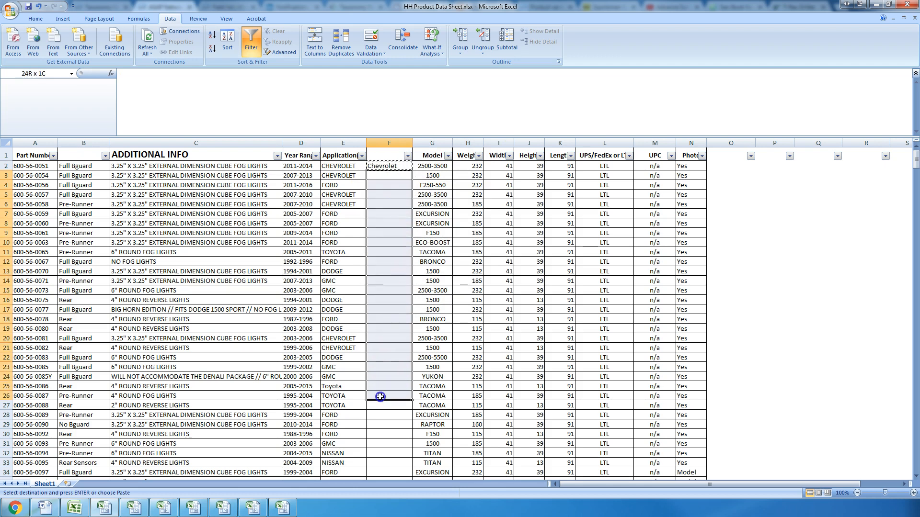
{"action": "right_click", "coordinate": [378, 256]}
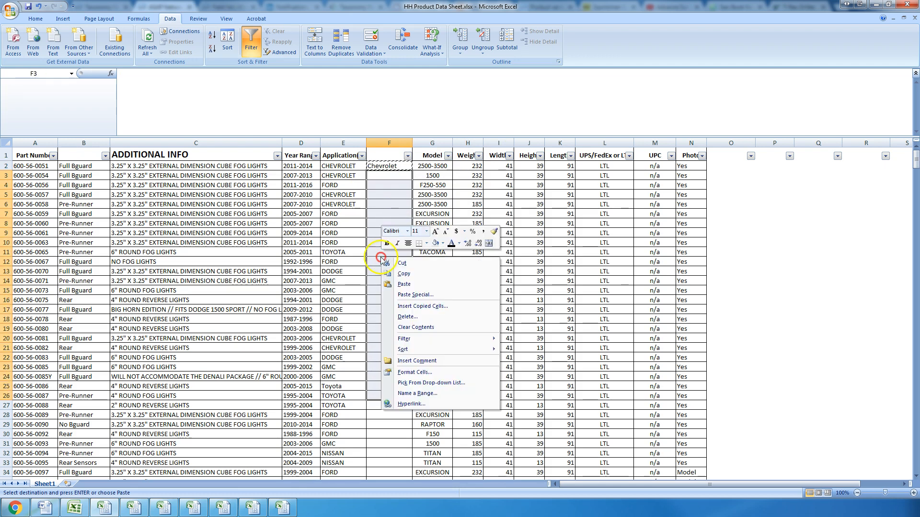
{"action": "left_click", "coordinate": [403, 285]}
Insert another blank column between the PROPER formula column and the Model column.
{"action": "left_click", "coordinate": [431, 143]}
{"action": "right_click", "coordinate": [431, 144]}
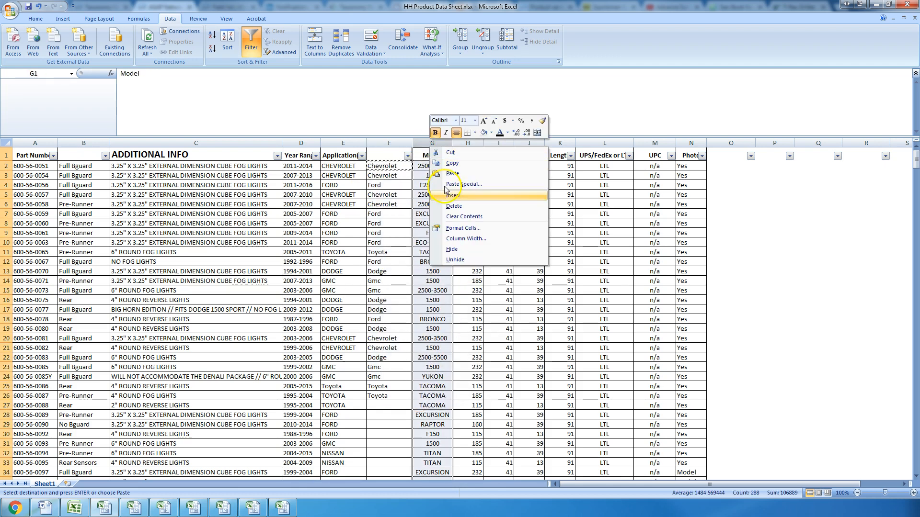
{"action": "left_click", "coordinate": [452, 196]}
Copy all of column F and paste it into column G as values only.
{"action": "left_click", "coordinate": [387, 144]}
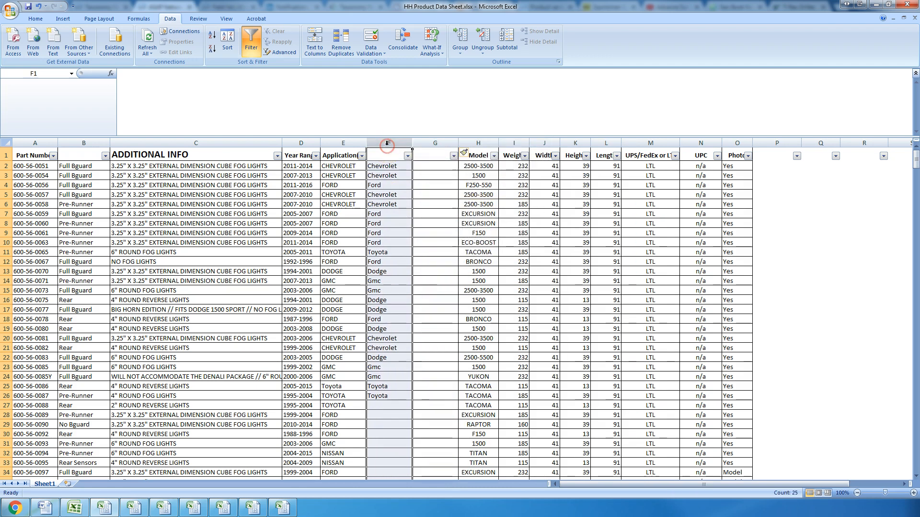
{"action": "right_click", "coordinate": [387, 146]}
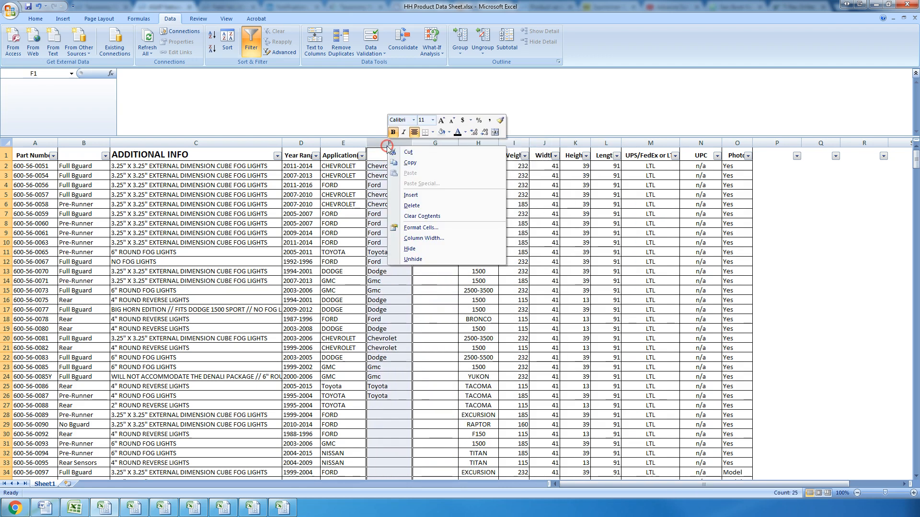
{"action": "left_click", "coordinate": [410, 162]}
{"action": "left_click", "coordinate": [431, 154]}
{"action": "right_click", "coordinate": [431, 154]}
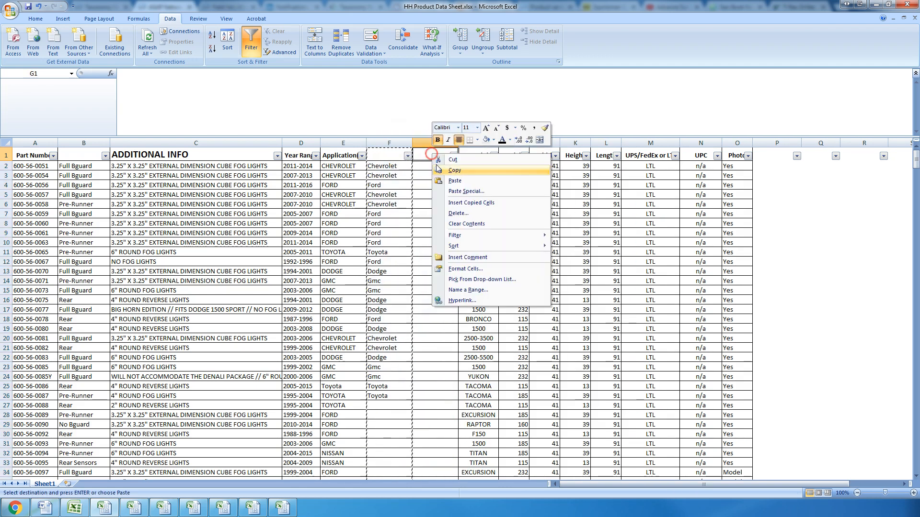
{"action": "left_click", "coordinate": [455, 192]}
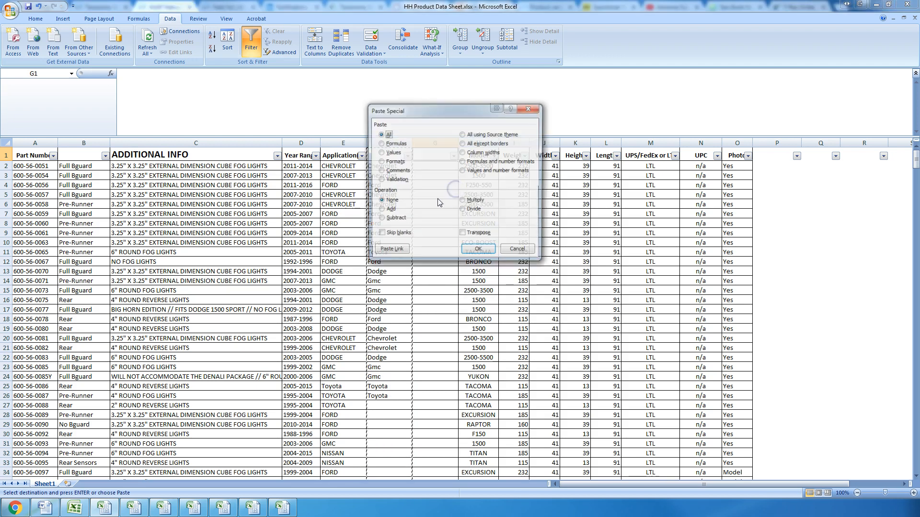
{"action": "left_click", "coordinate": [392, 153]}
{"action": "left_click", "coordinate": [479, 250]}
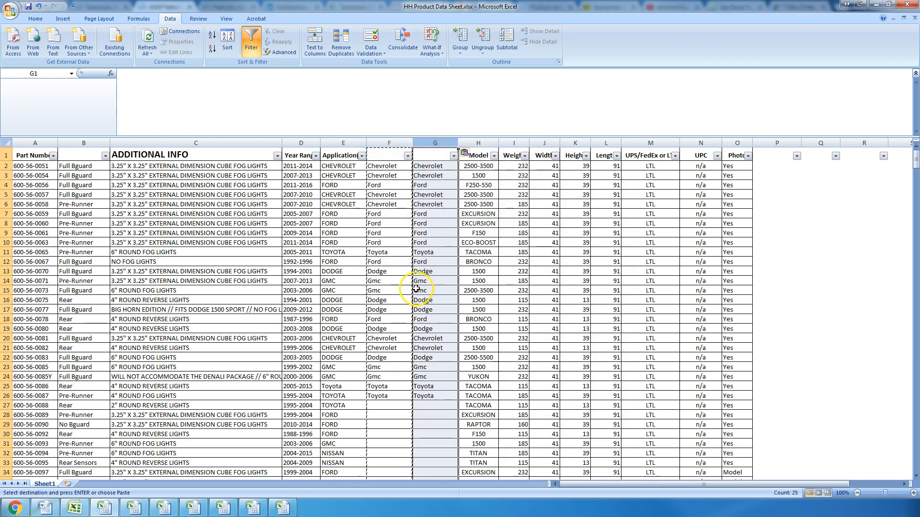
Compare the contents of the formula cells in column F with the pasted values in column G.
{"action": "left_click", "coordinate": [382, 279]}
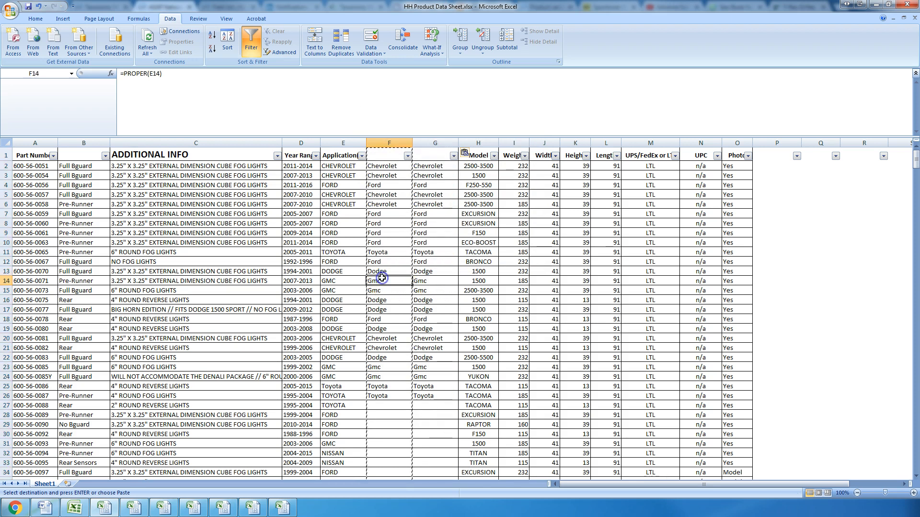
{"action": "left_click", "coordinate": [380, 222]}
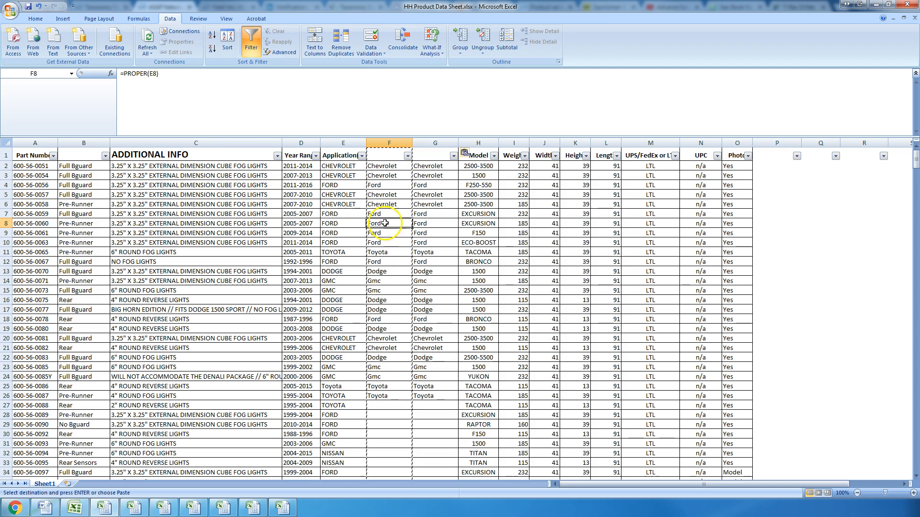
{"action": "left_click", "coordinate": [429, 214]}
{"action": "left_click", "coordinate": [431, 235]}
{"action": "left_click", "coordinate": [430, 253]}
{"action": "left_click", "coordinate": [431, 272]}
{"action": "left_click", "coordinate": [431, 289]}
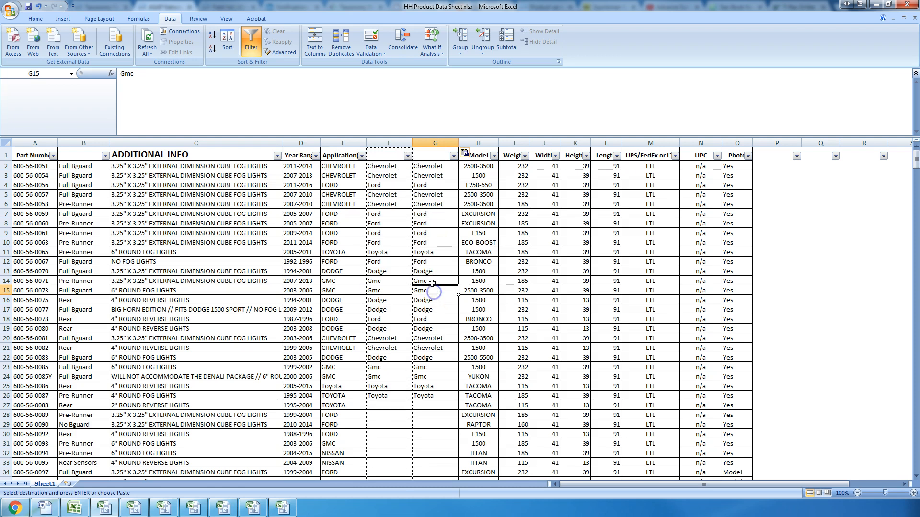
{"action": "left_click", "coordinate": [431, 281]}
Filter column G to show only the rows with the value Gmc.
{"action": "left_click", "coordinate": [454, 163]}
{"action": "left_click", "coordinate": [453, 156]}
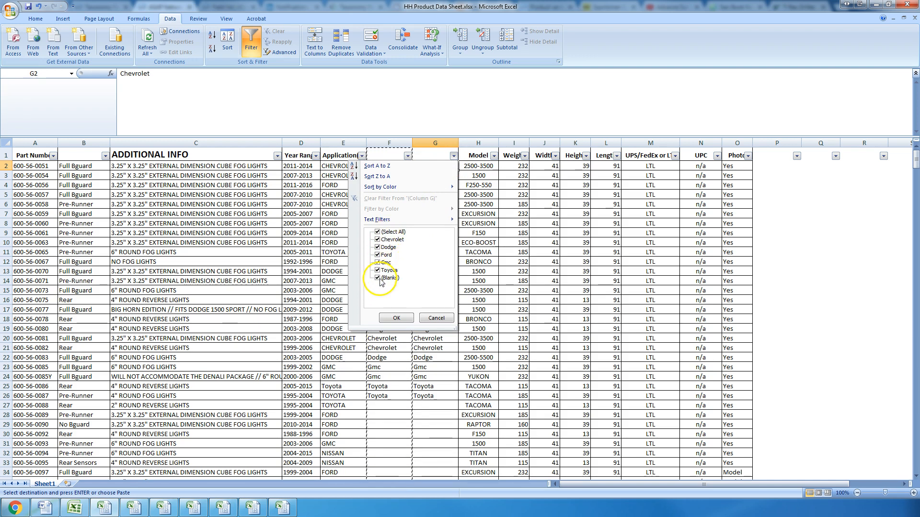
{"action": "left_click", "coordinate": [379, 233]}
{"action": "left_click", "coordinate": [378, 262]}
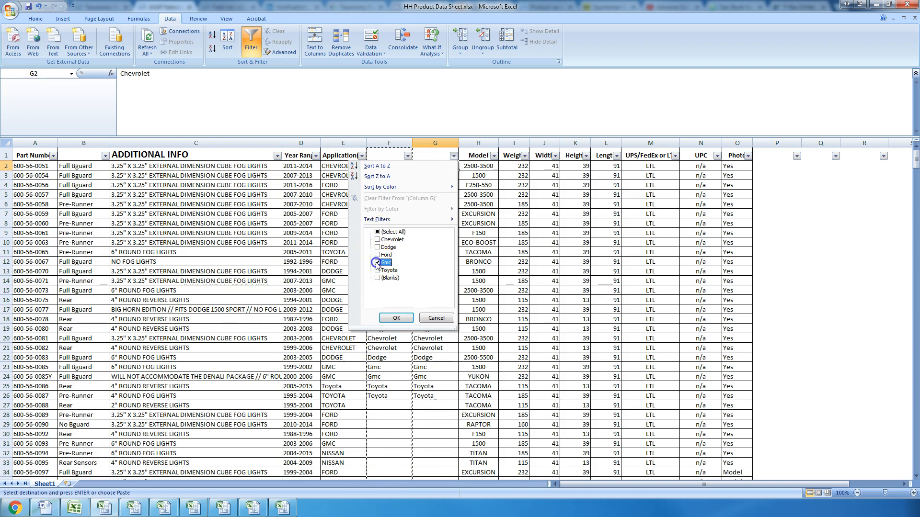
{"action": "left_click", "coordinate": [396, 318]}
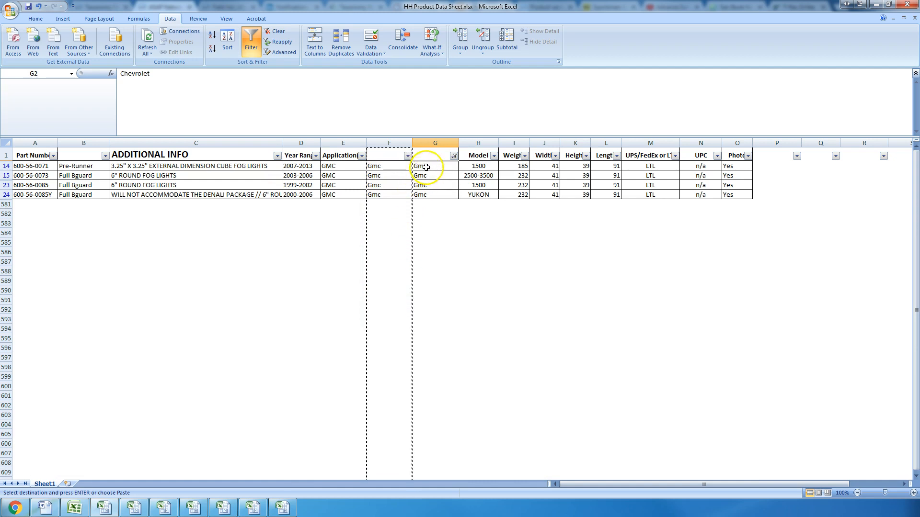
Replace Gmc with GMC in G14, G15, G23 and G24, and reselect all values in the column G filter.
{"action": "left_click", "coordinate": [387, 166]}
{"action": "left_click", "coordinate": [426, 166]}
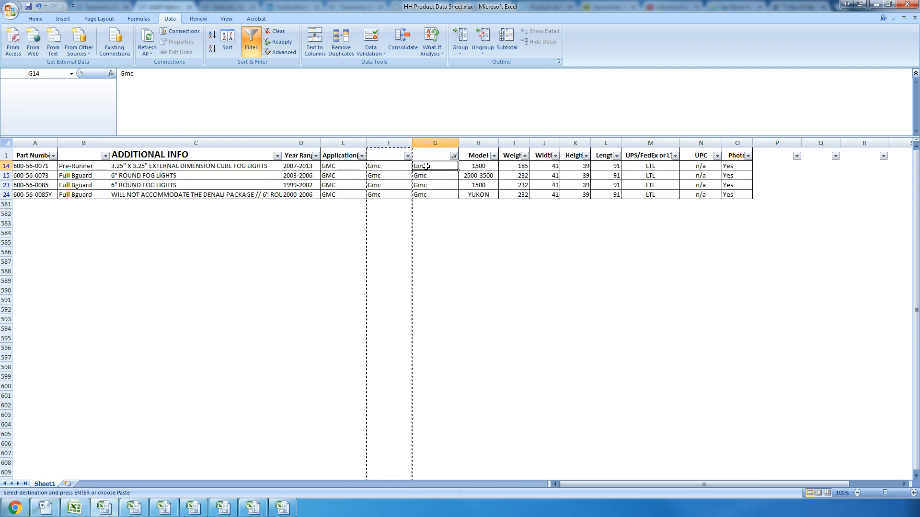
{"action": "type", "text": "GMC"}
{"action": "left_click", "coordinate": [434, 166]}
{"action": "right_click", "coordinate": [429, 167]}
{"action": "left_click", "coordinate": [447, 183]}
{"action": "left_click_drag", "start_coordinate": [431, 176], "coordinate": [434, 192]}
{"action": "right_click", "coordinate": [434, 193]}
{"action": "left_click", "coordinate": [454, 221]}
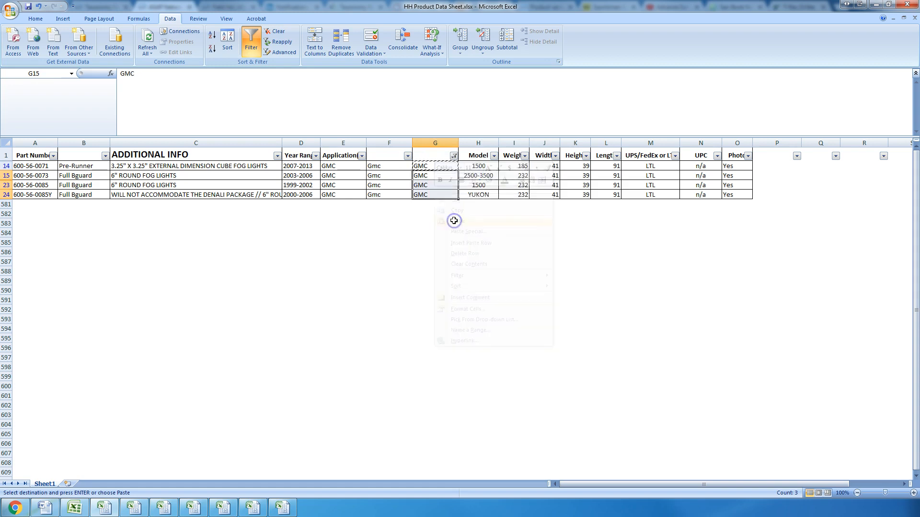
{"action": "left_click", "coordinate": [453, 156]}
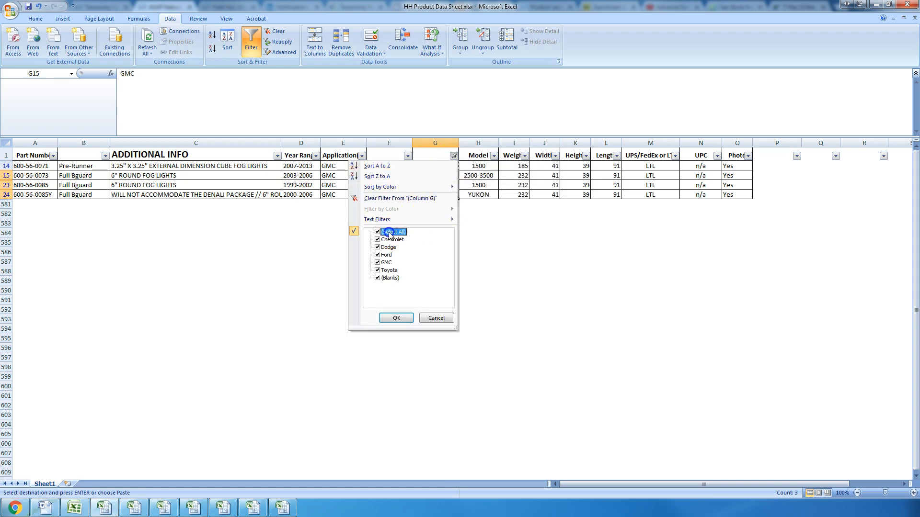
{"action": "left_click", "coordinate": [396, 318]}
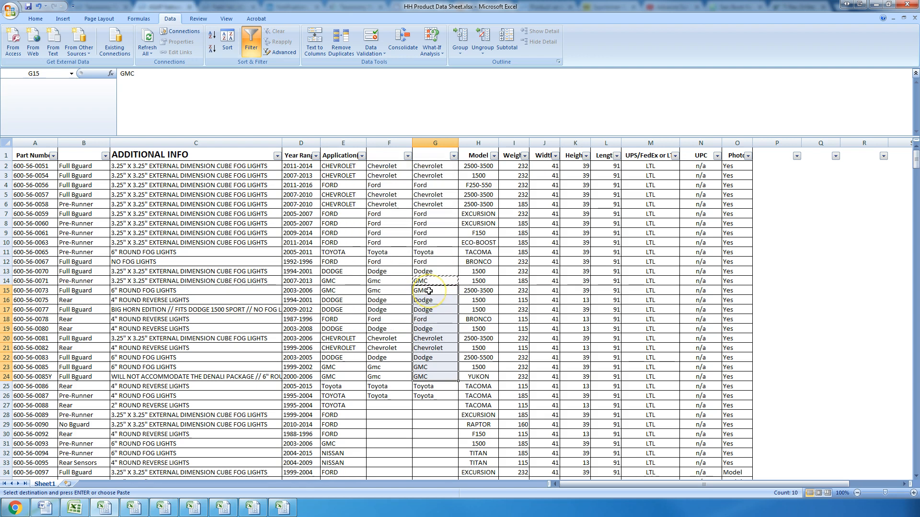